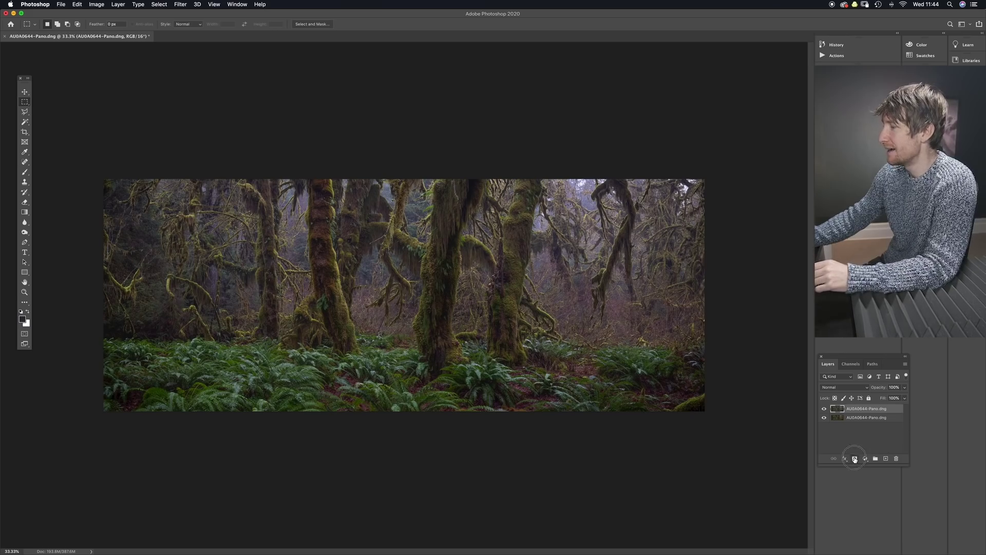
Add a mask to the upper panorama layer and paint black on it at 77% brush opacity over the mossy tree trunks
click(25, 171)
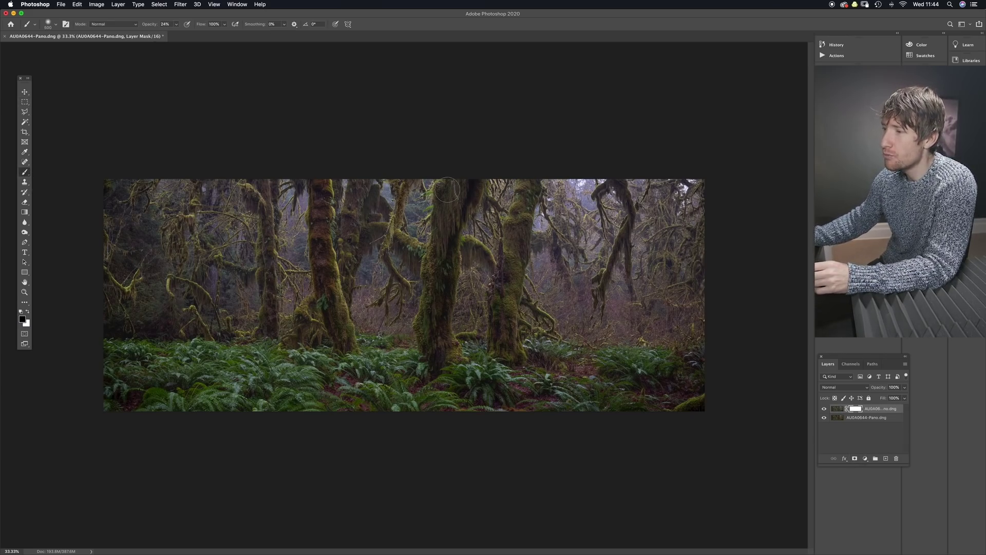
drag(143, 19, 170, 21)
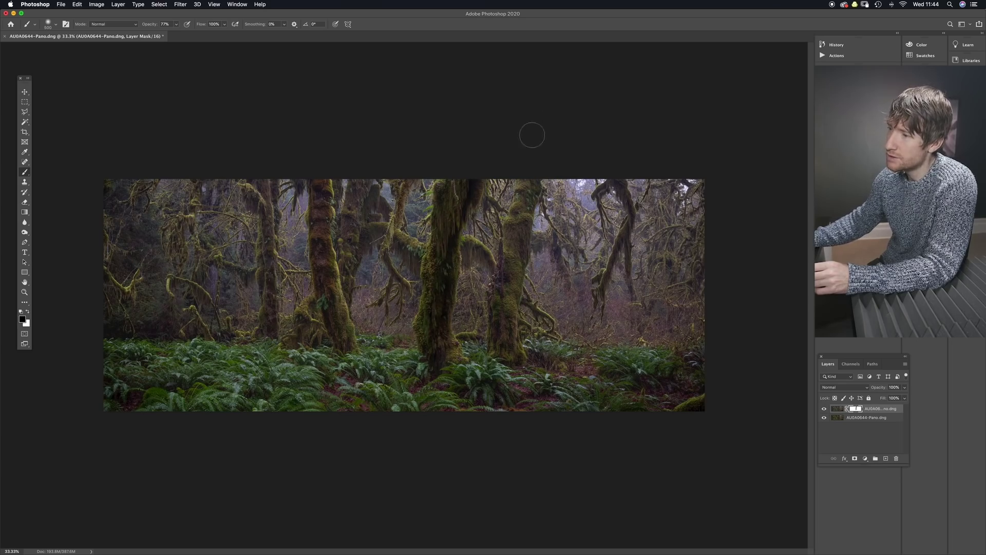
drag(514, 234, 500, 331)
drag(360, 182, 346, 236)
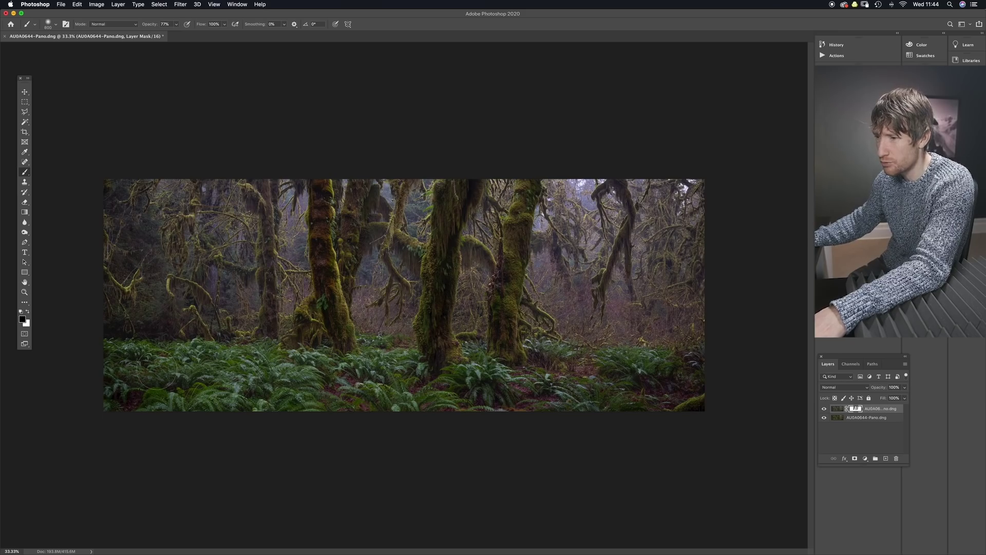
Enlarge the brush and paint black on the mask over the ferns in the image's lower-left corner
key(bracketright)
key(bracketright)
key(bracketright)
key(bracketright)
key(bracketright)
key(bracketright)
key(bracketright)
key(bracketright)
key(bracketright)
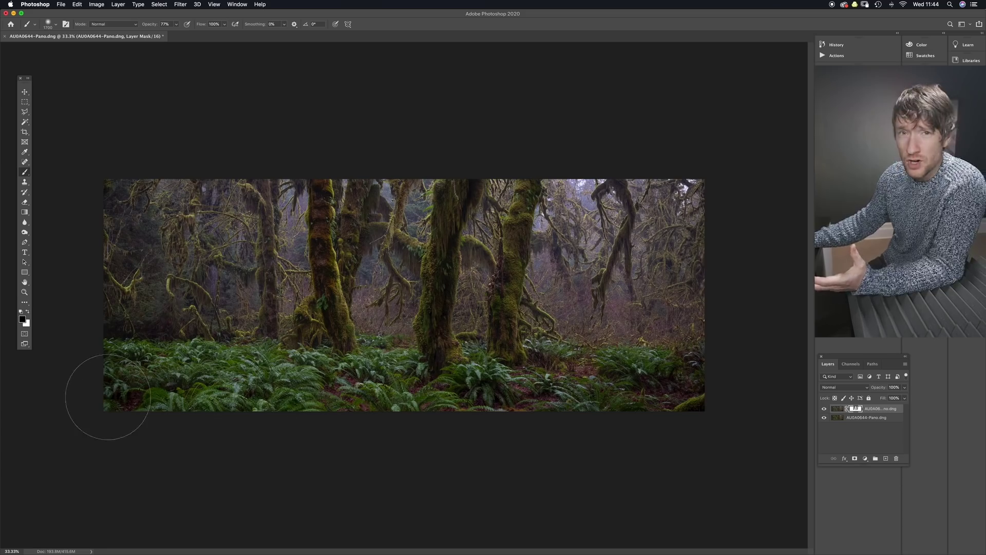
drag(108, 397, 93, 408)
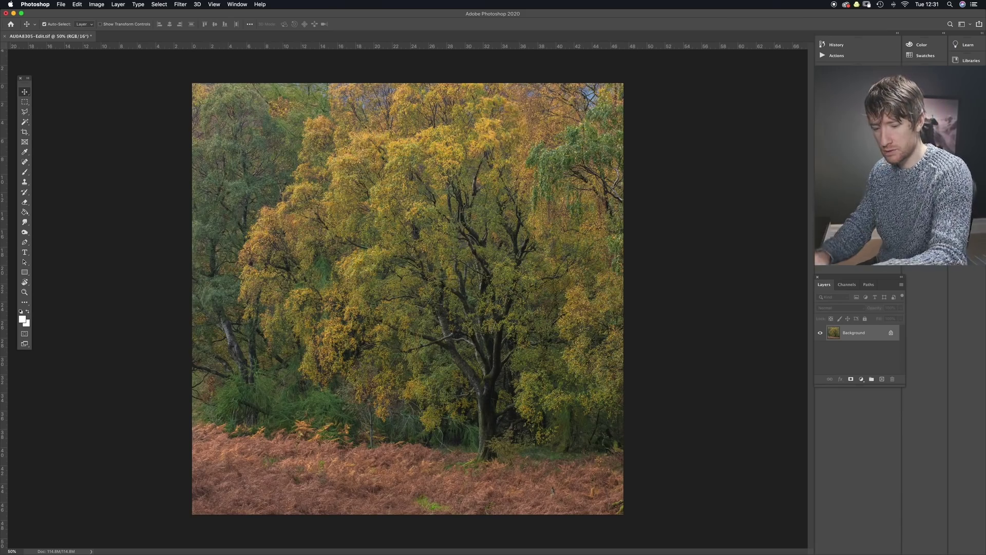
Duplicate the autumn tree photo's Background layer and apply a 23.3-pixel Gaussian Blur to the copy
key(super+j)
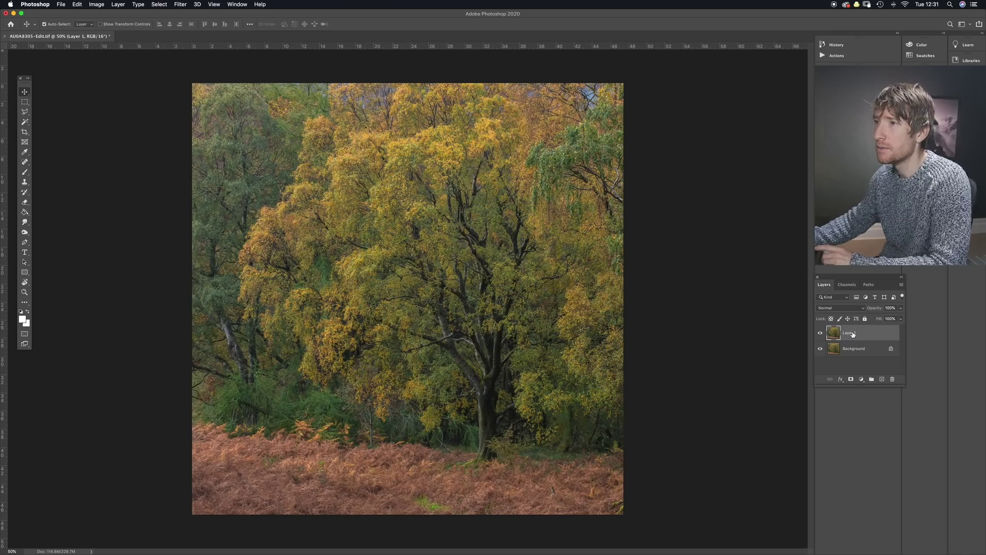
click(183, 7)
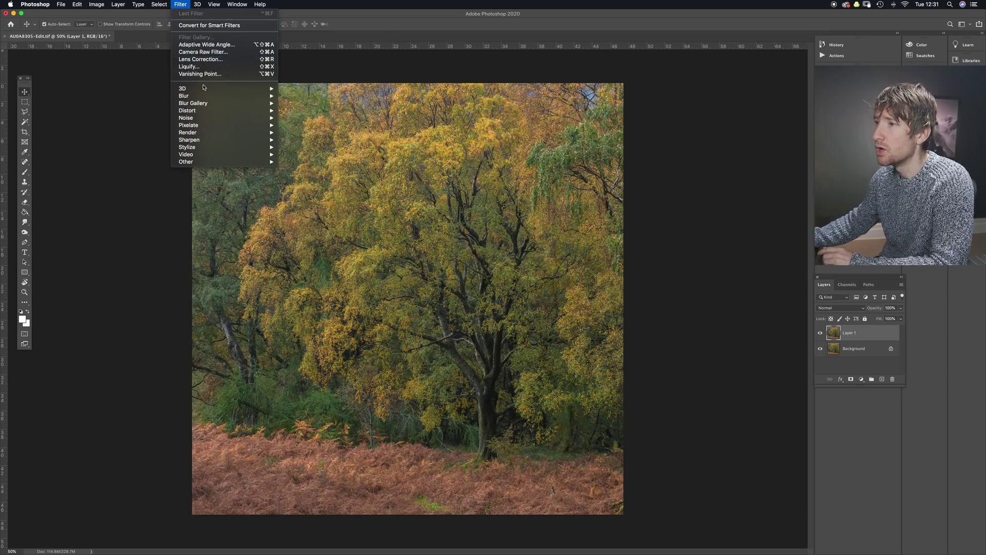
mouse_move(213, 96)
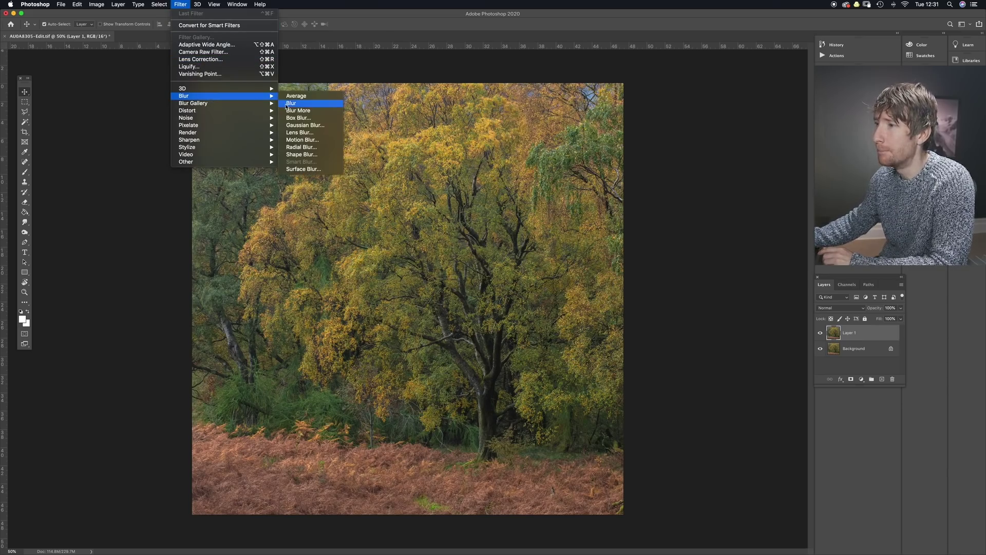
click(306, 125)
drag(625, 272, 626, 273)
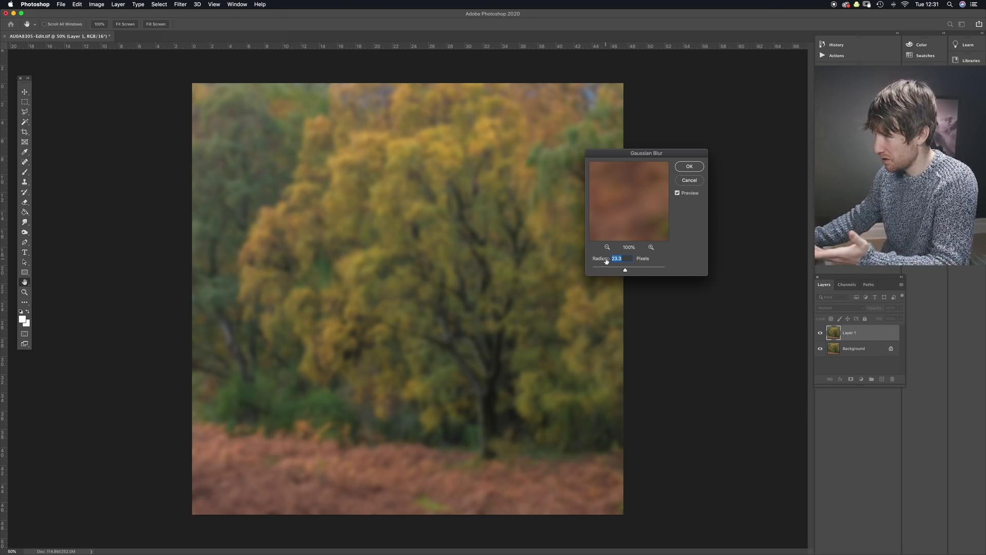
click(688, 167)
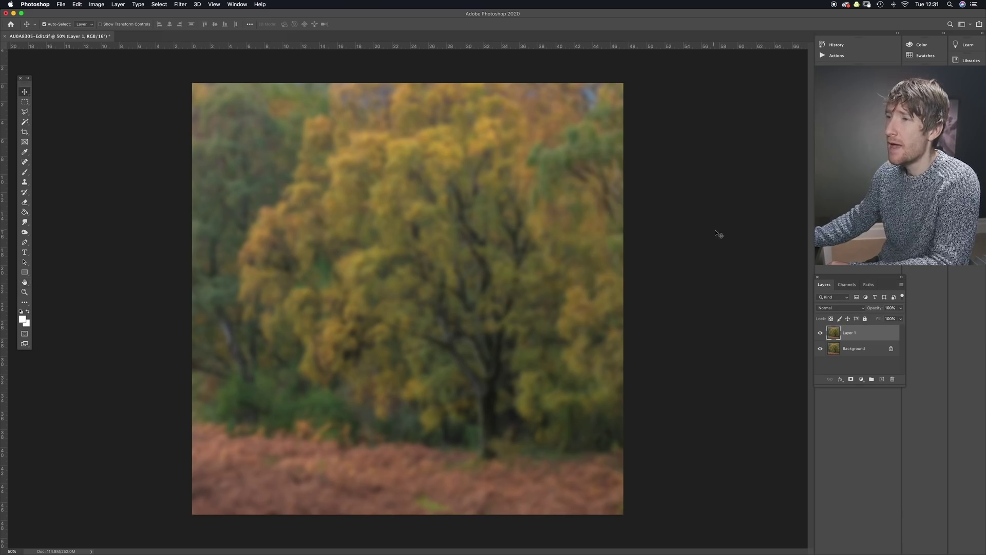
Apply a Levels adjustment to the blurred layer, raising the black input level and setting the white input level to 133
click(98, 5)
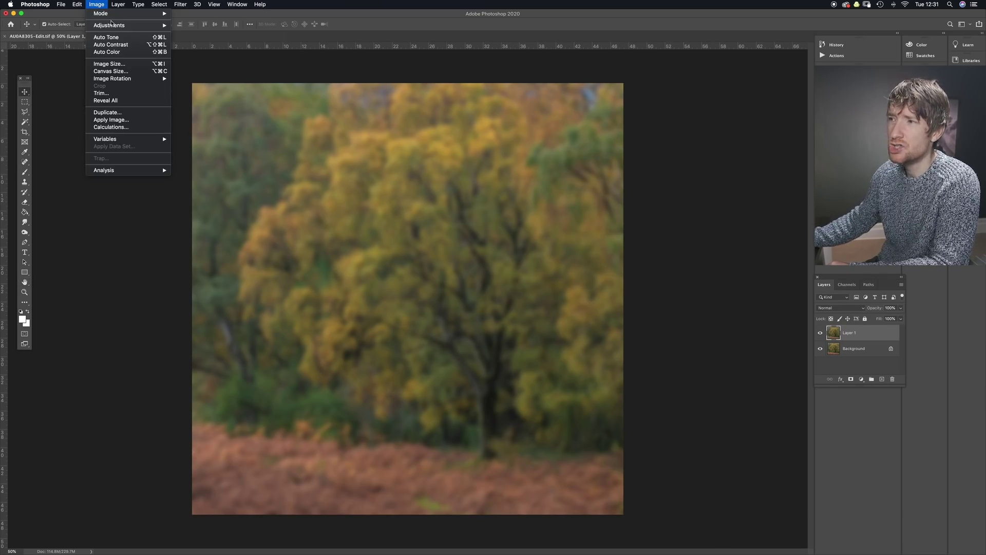
mouse_move(112, 25)
click(190, 34)
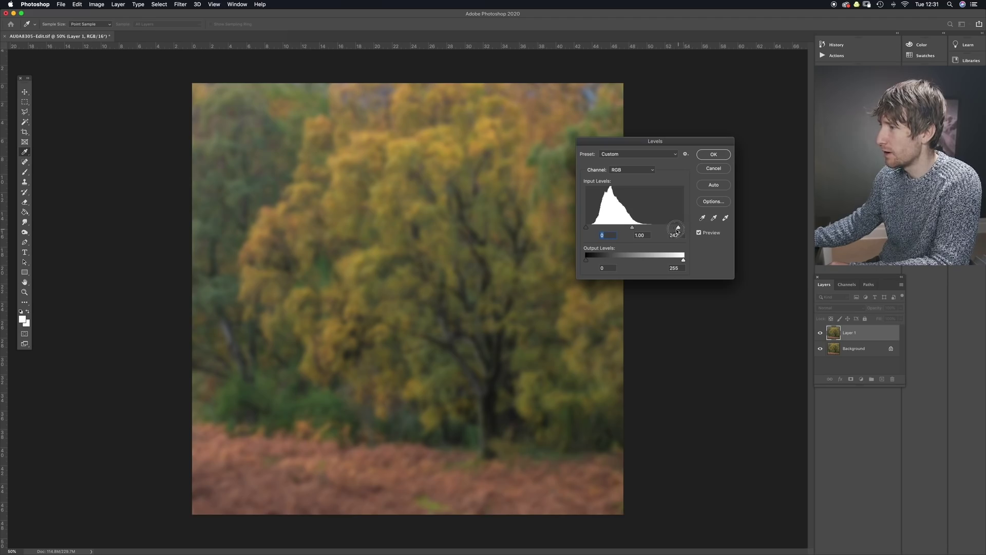
drag(660, 230, 647, 229)
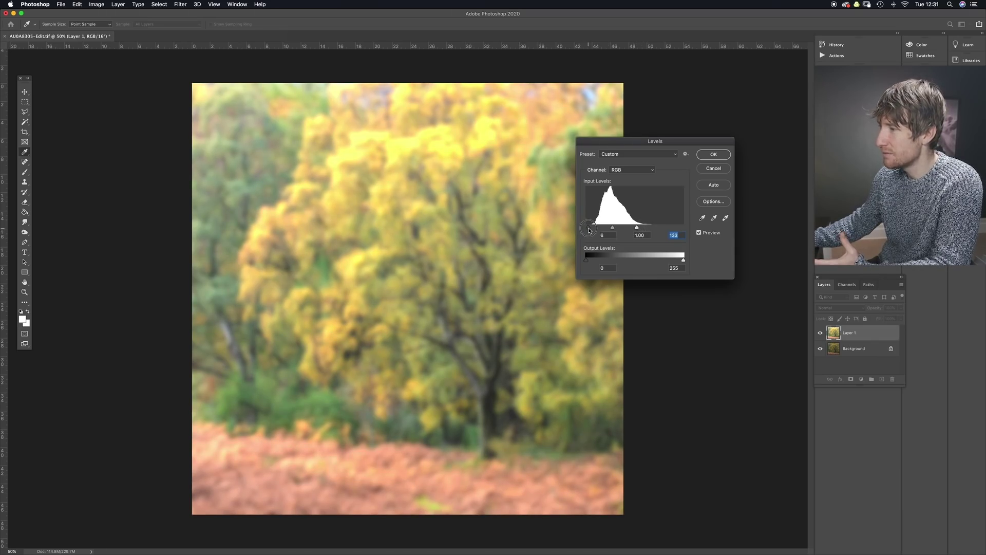
drag(594, 229, 597, 229)
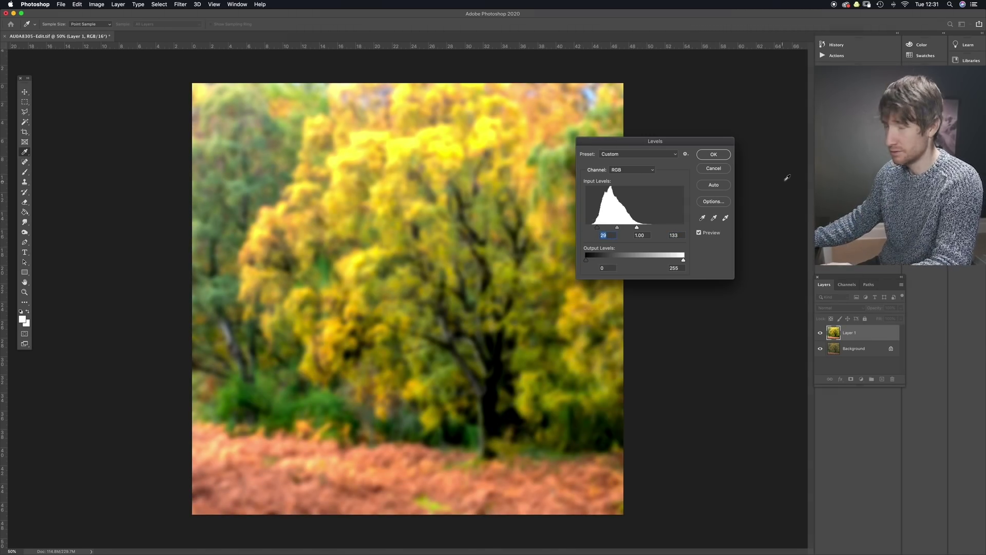
click(715, 153)
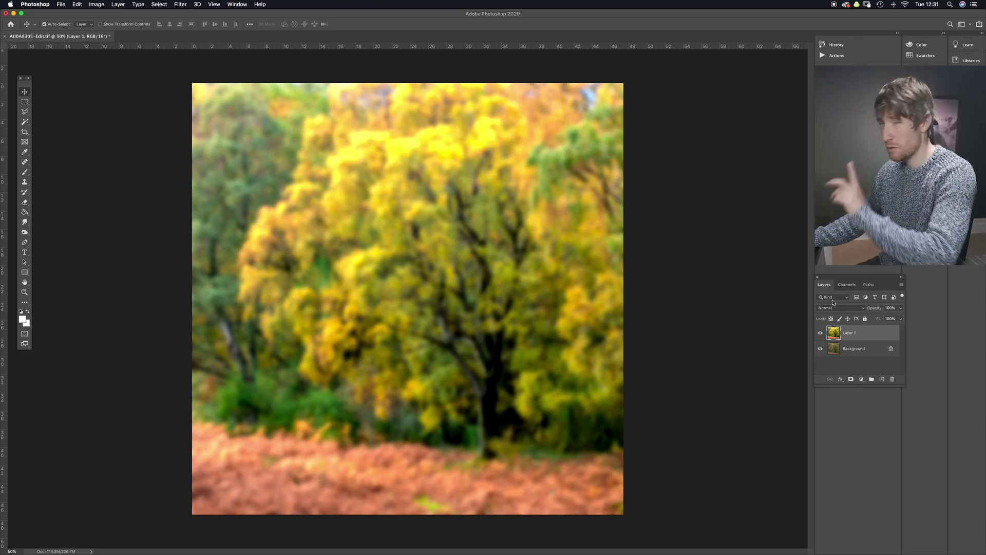
Lower the blurred layer's opacity to 12% and compare the image with and without that layer
drag(880, 311, 809, 307)
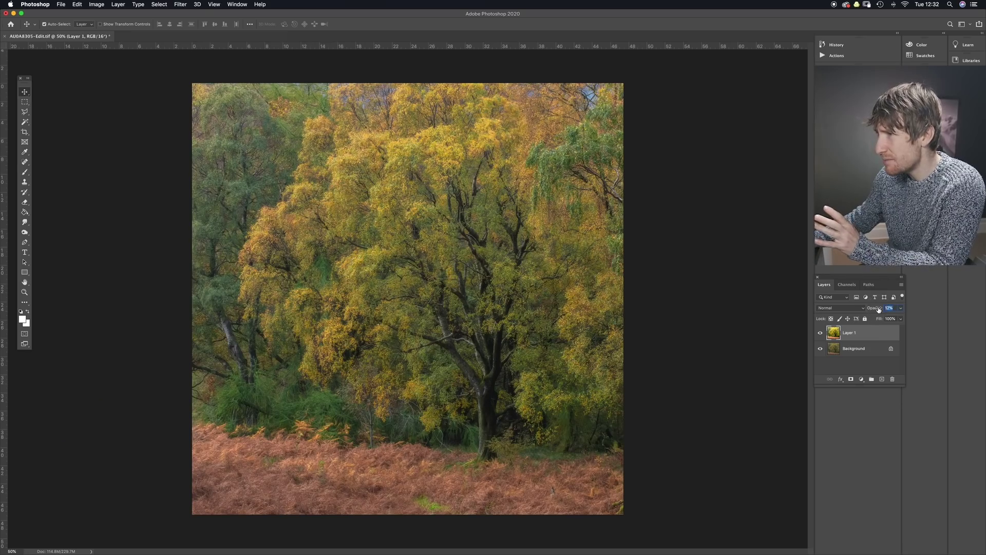
click(822, 335)
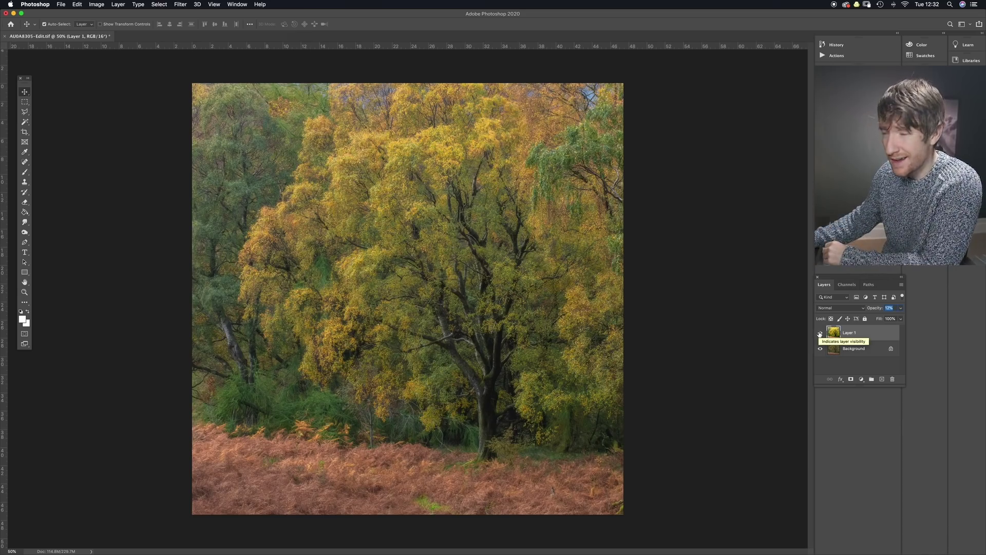
click(820, 333)
click(819, 334)
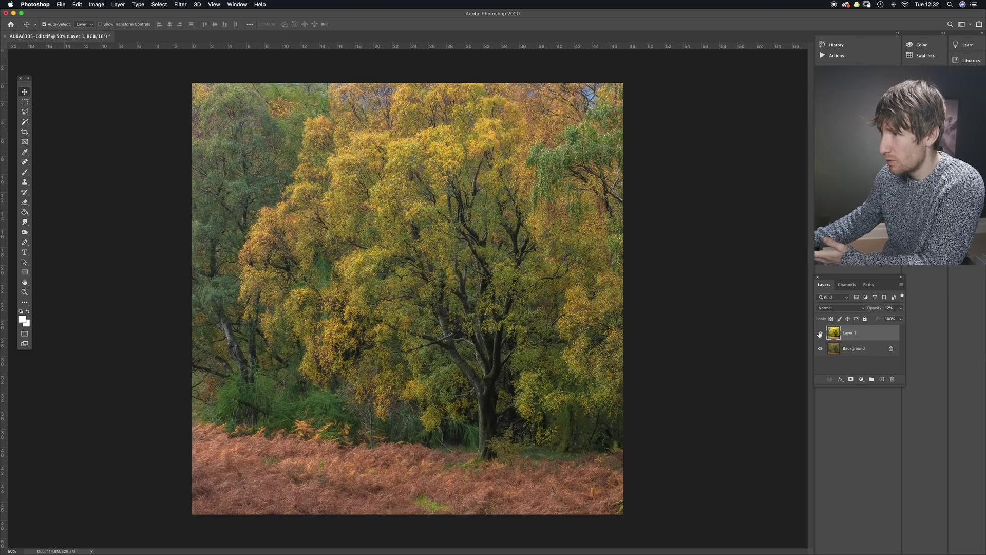
click(820, 334)
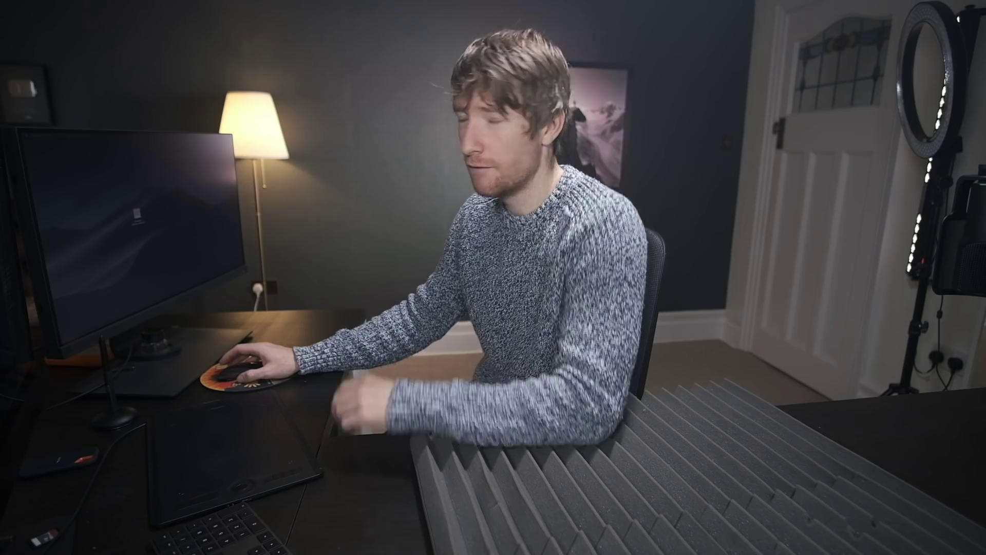
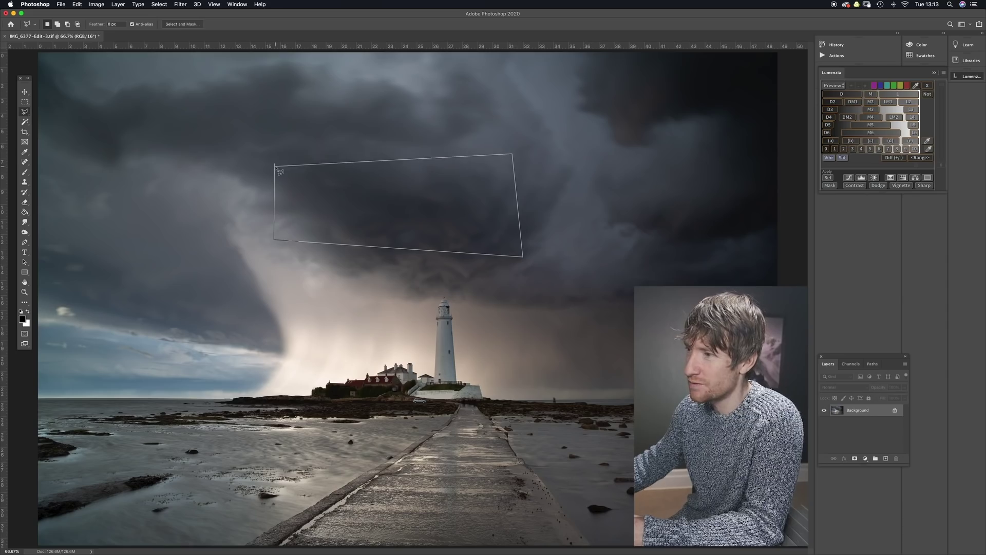
Try painting black inside the four-sided sky selection above the lighthouse, and undo the paint
click(24, 172)
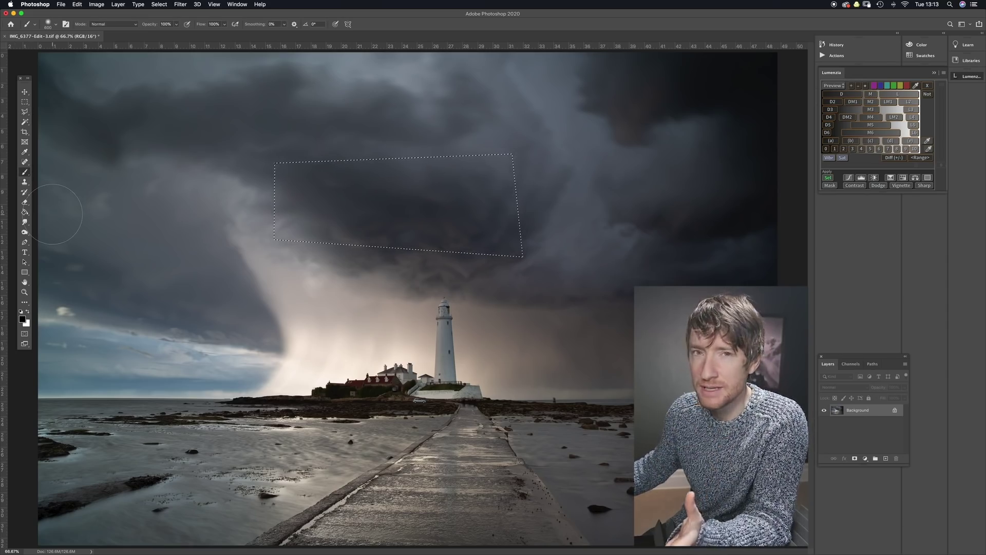
mouse_move(288, 196)
mouse_down()
mouse_move(370, 165)
mouse_move(434, 198)
mouse_move(343, 243)
mouse_up()
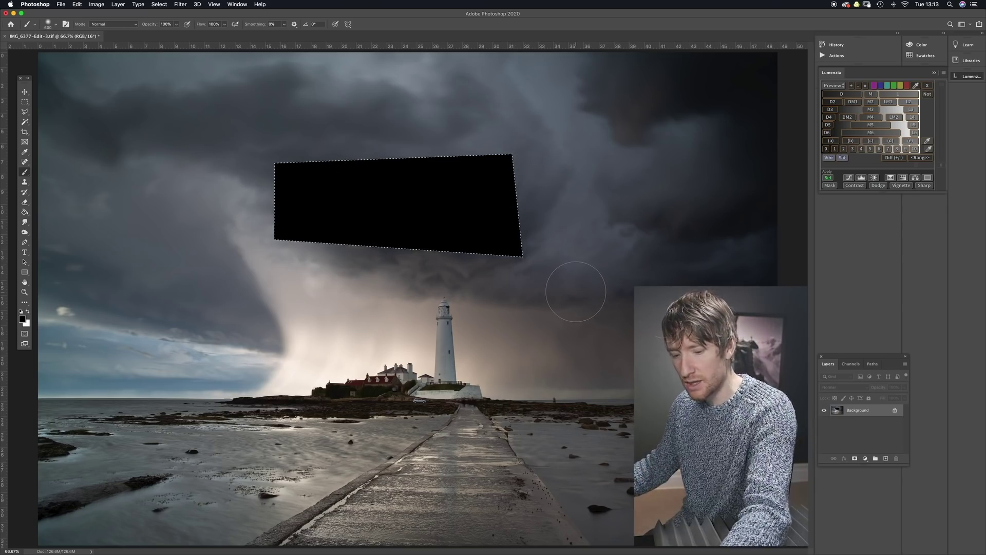
key(super+z)
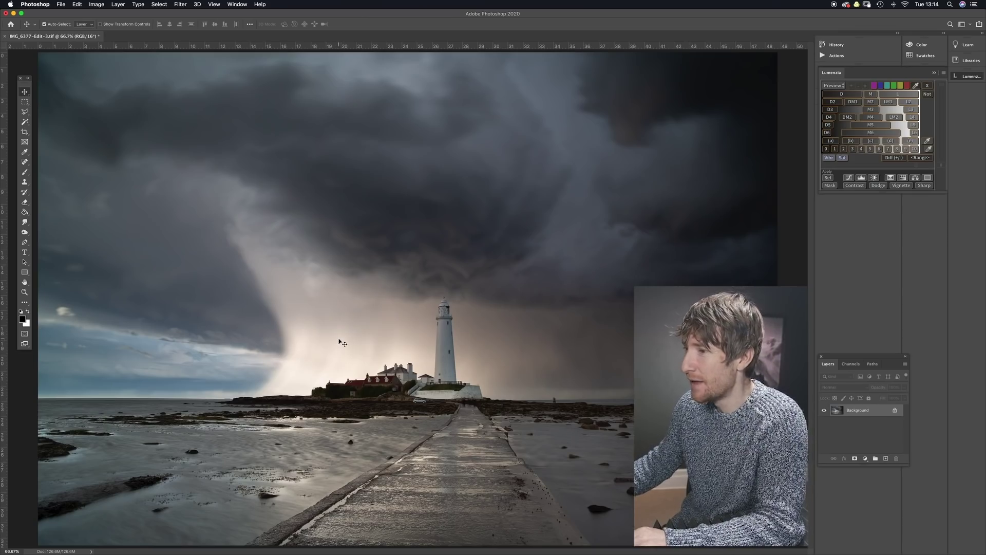
Try to outline the bright rain area and the island buildings with the Polygonal Lasso, and abandon the selection
key(l)
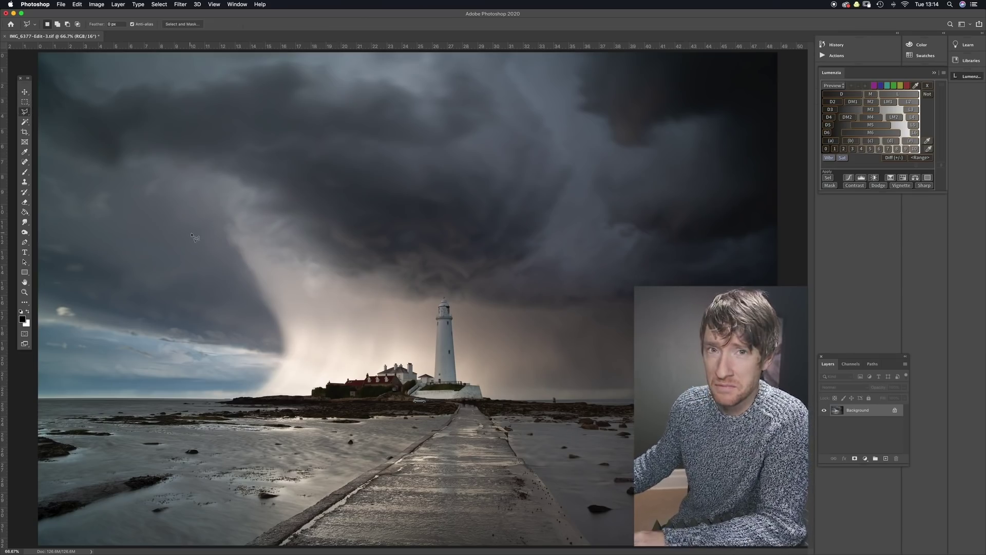
click(246, 256)
click(267, 295)
click(283, 359)
click(259, 392)
click(342, 392)
click(369, 378)
click(408, 362)
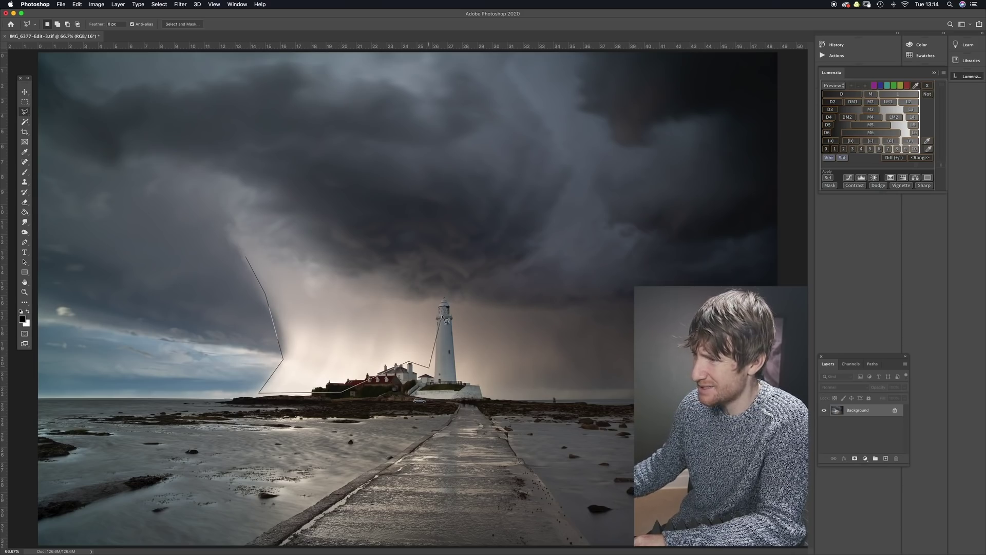
key(super+d)
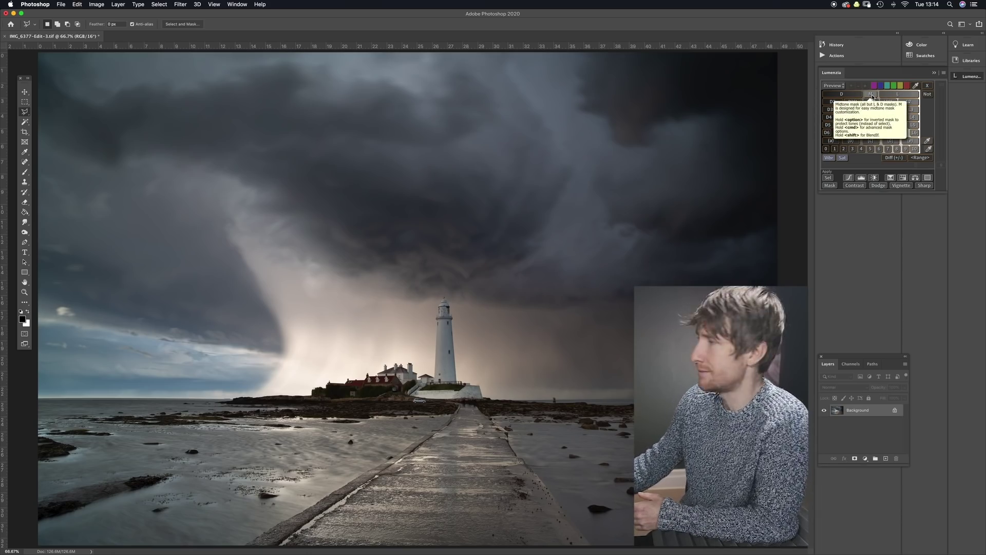
Compare the lights luminosity mask previews in Lumenzia, from L2 through the narrower ranges and back to L2
click(915, 105)
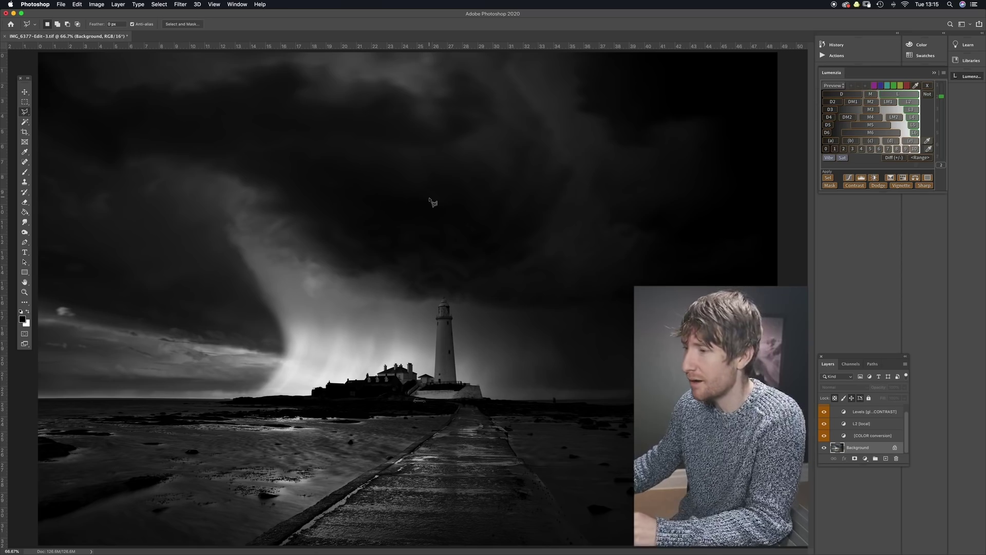
click(911, 101)
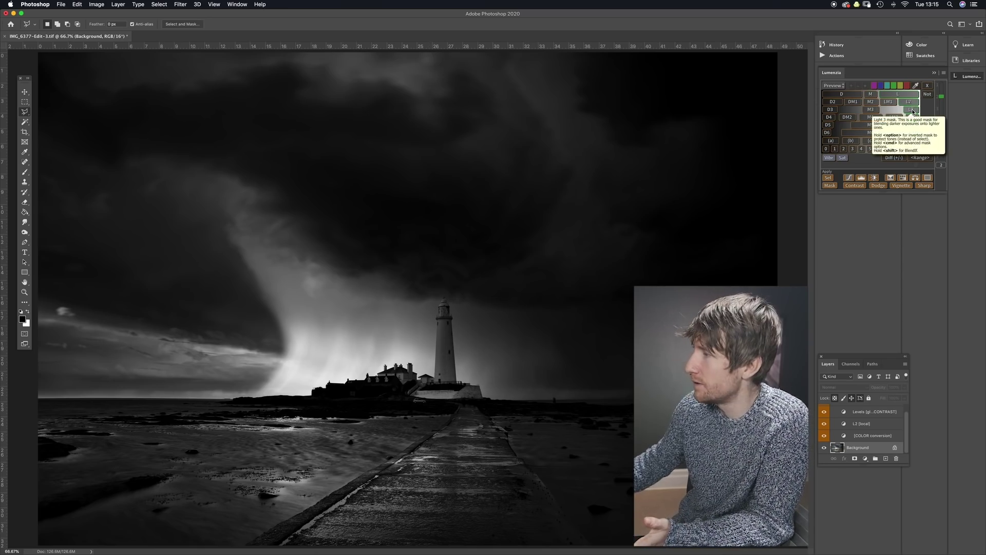
click(912, 110)
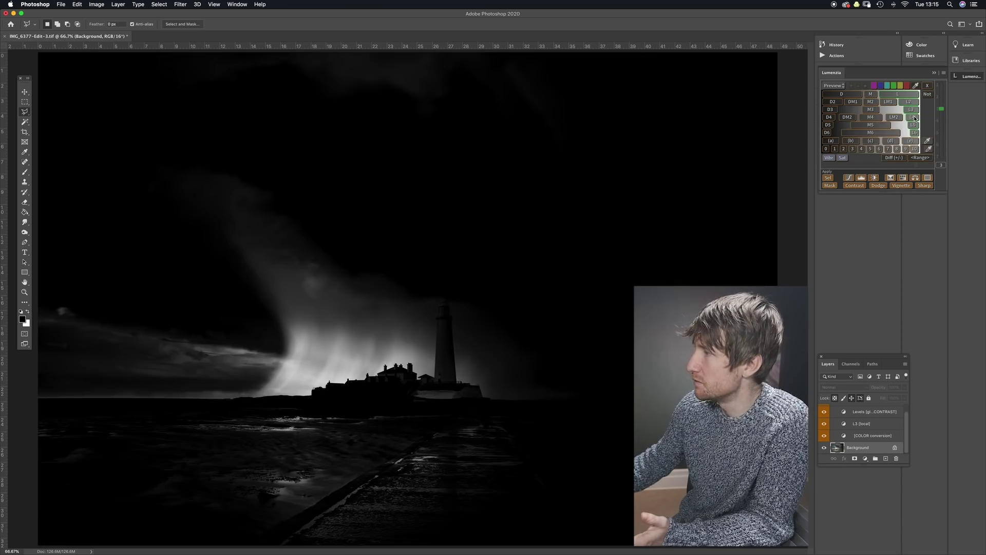
click(912, 118)
click(914, 125)
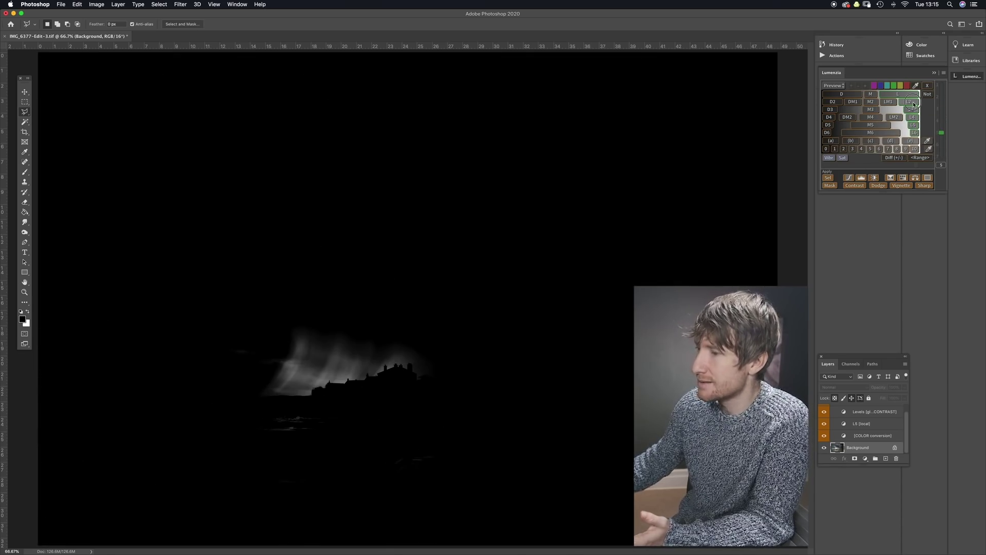
click(913, 104)
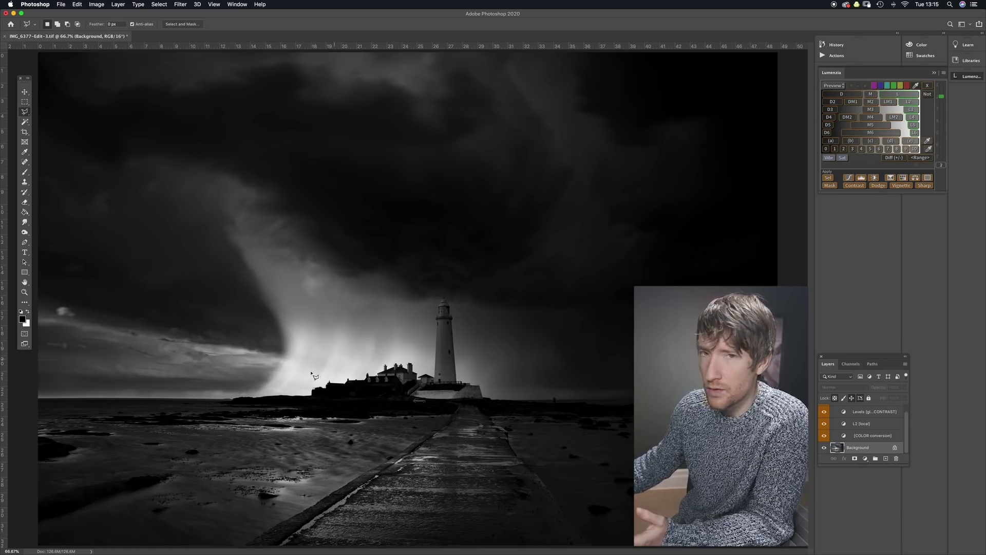
Create a transparent-pixel Dodge/Burn layer in Soft Light mode from the L3 mask and paint black over the sky
click(911, 110)
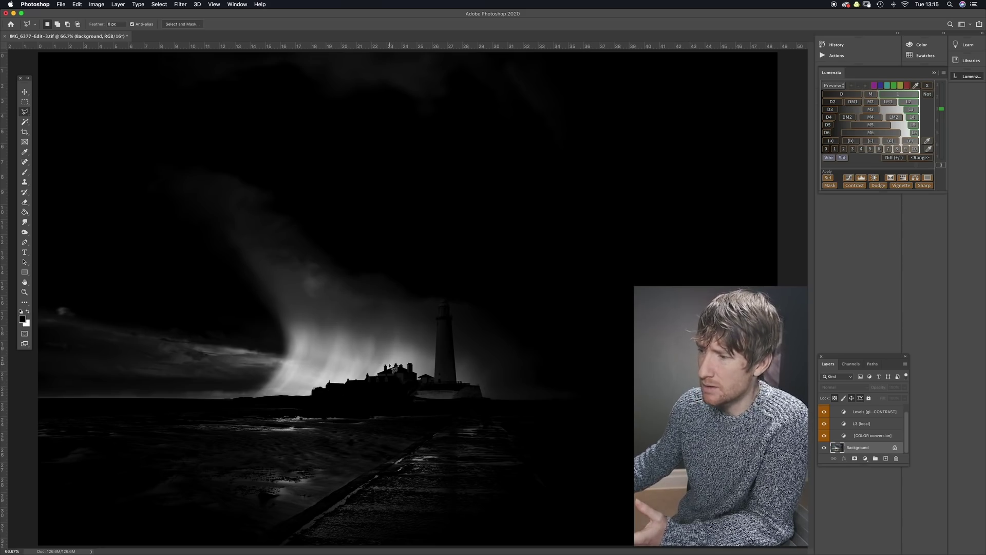
click(877, 186)
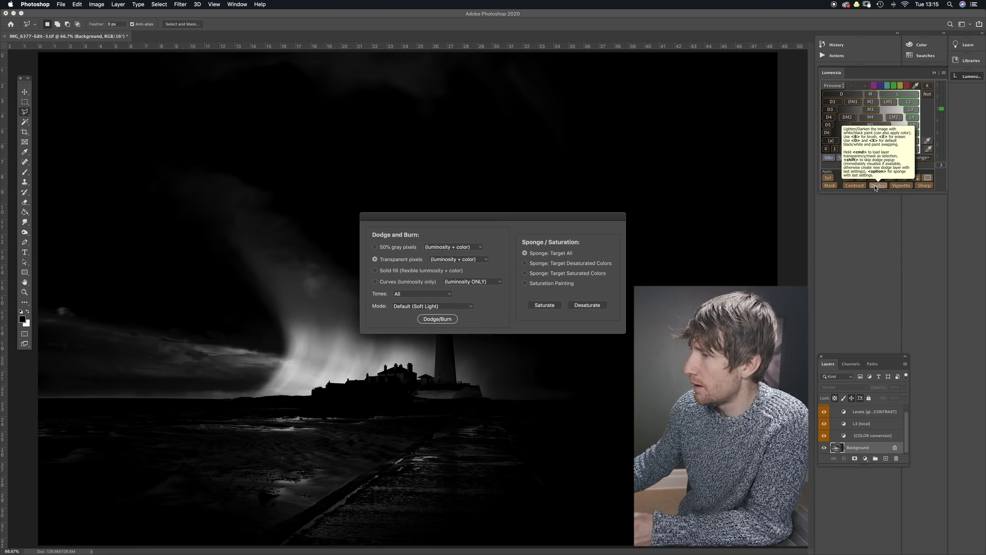
click(438, 319)
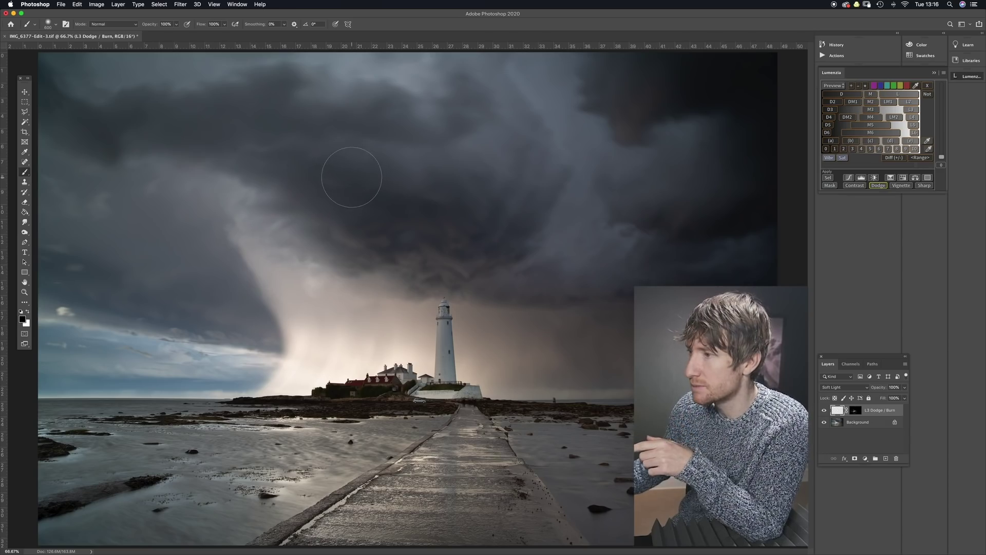
mouse_move(394, 182)
mouse_down()
mouse_move(334, 154)
mouse_move(445, 178)
mouse_move(396, 161)
mouse_move(370, 164)
mouse_up()
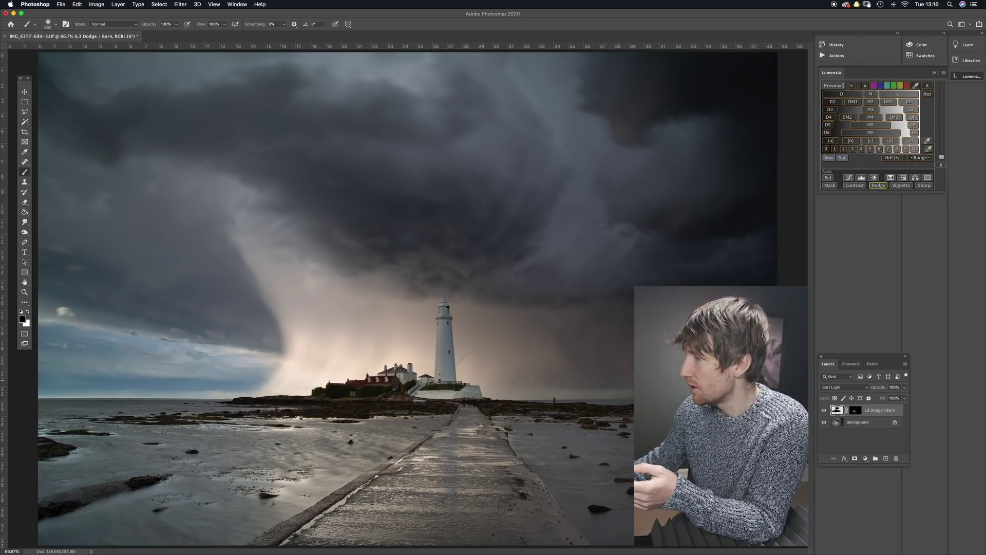
Compare the image with and without the L3 Dodge / Burn layer
click(825, 411)
click(825, 411)
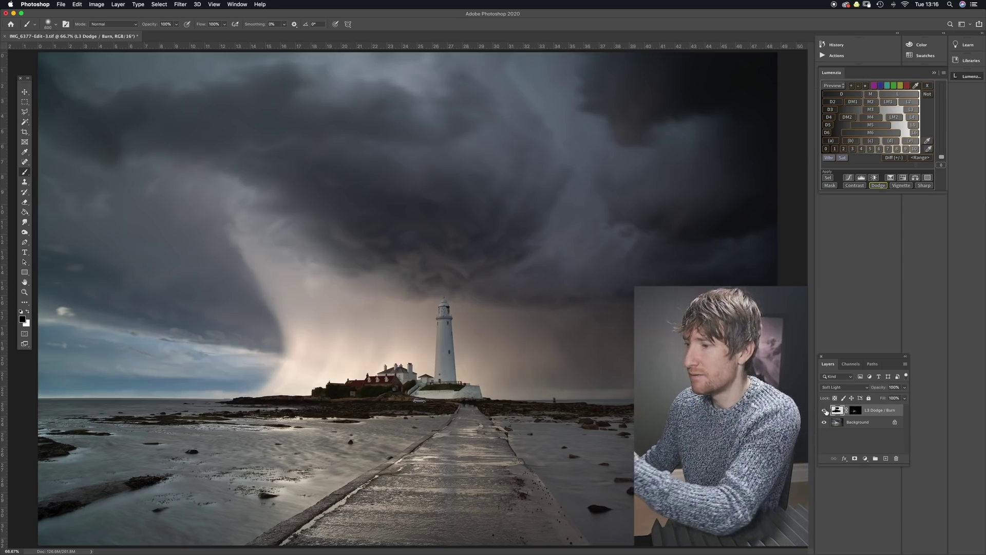
click(825, 411)
click(825, 411)
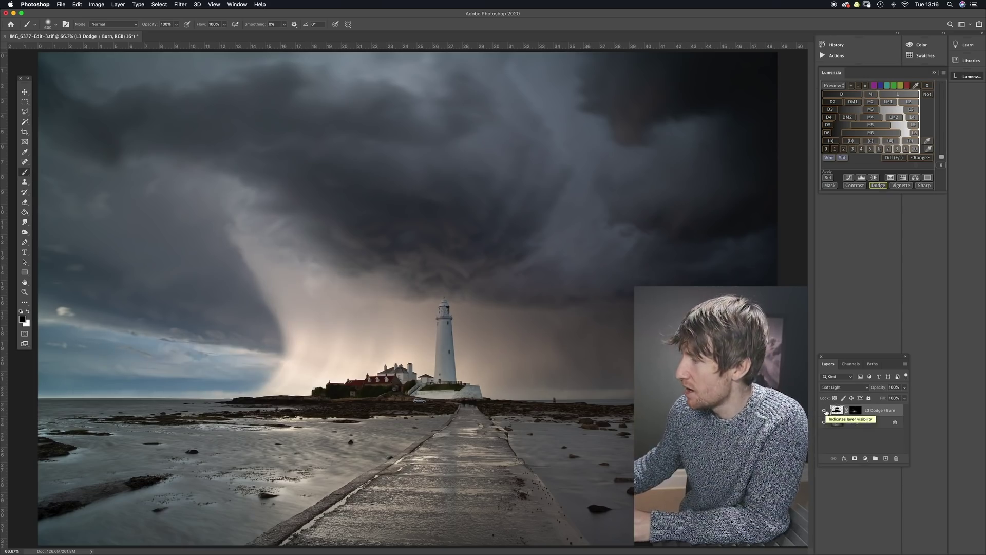
click(825, 411)
click(825, 411)
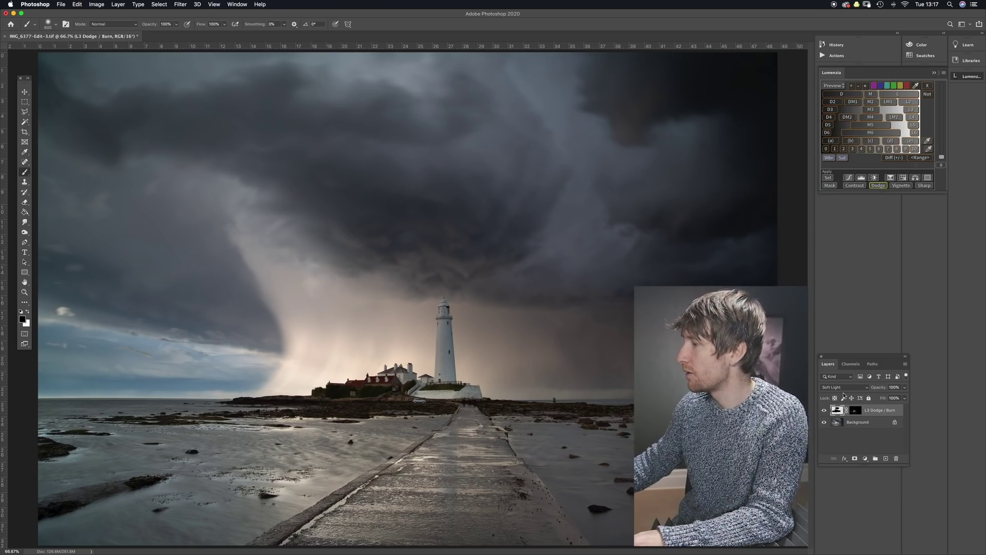
Compare the D2, D3 and D4 darks mask previews from the Background and create a Dodge/Burn layer from the D3 mask
click(859, 422)
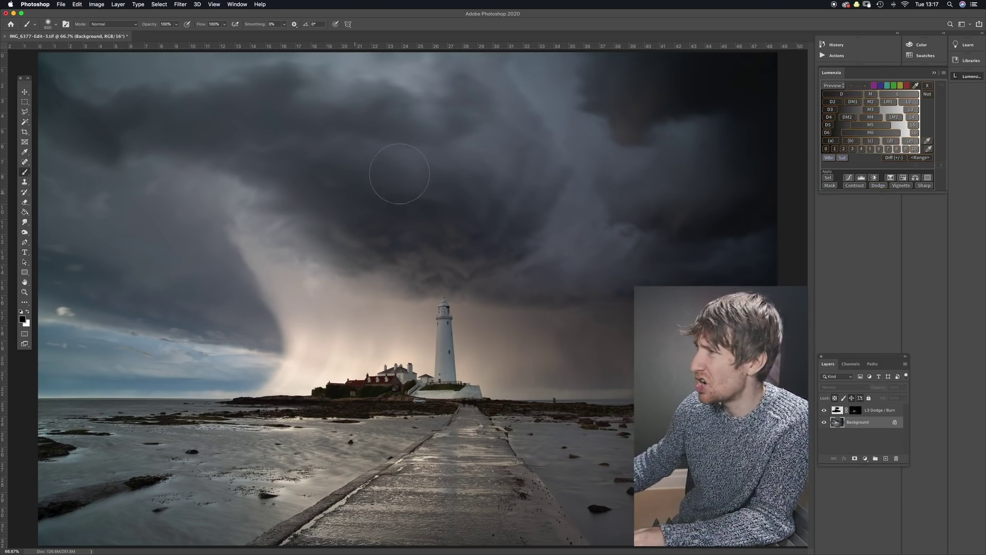
click(833, 103)
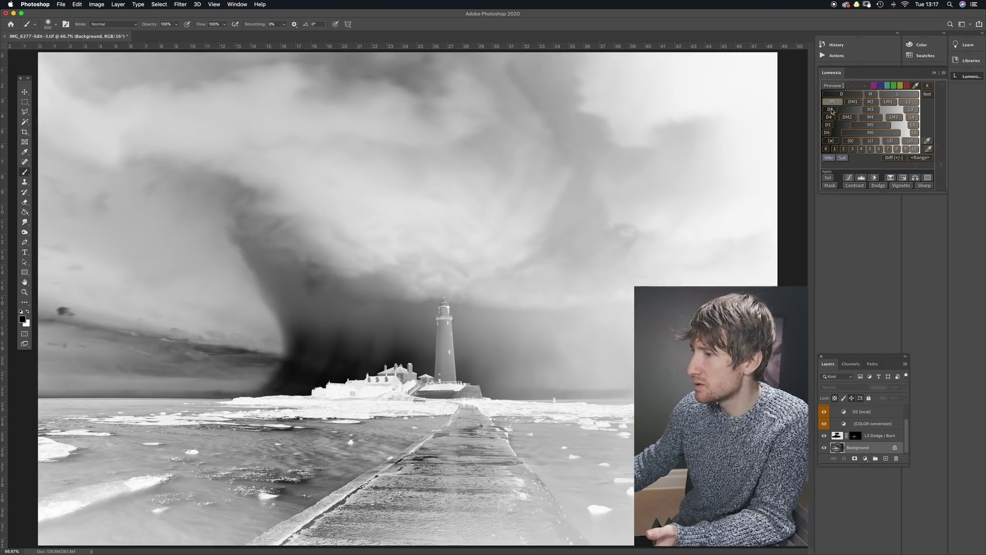
click(831, 110)
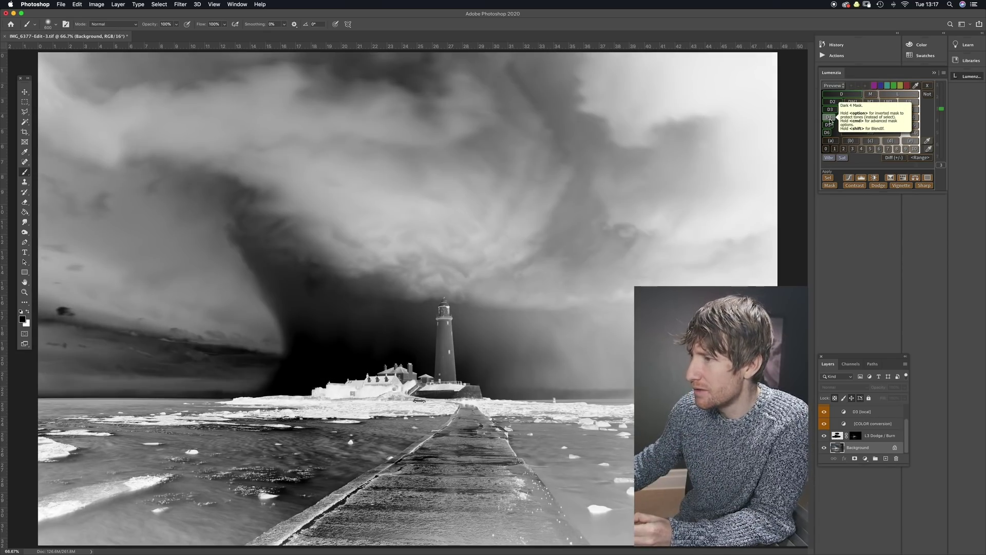
click(829, 117)
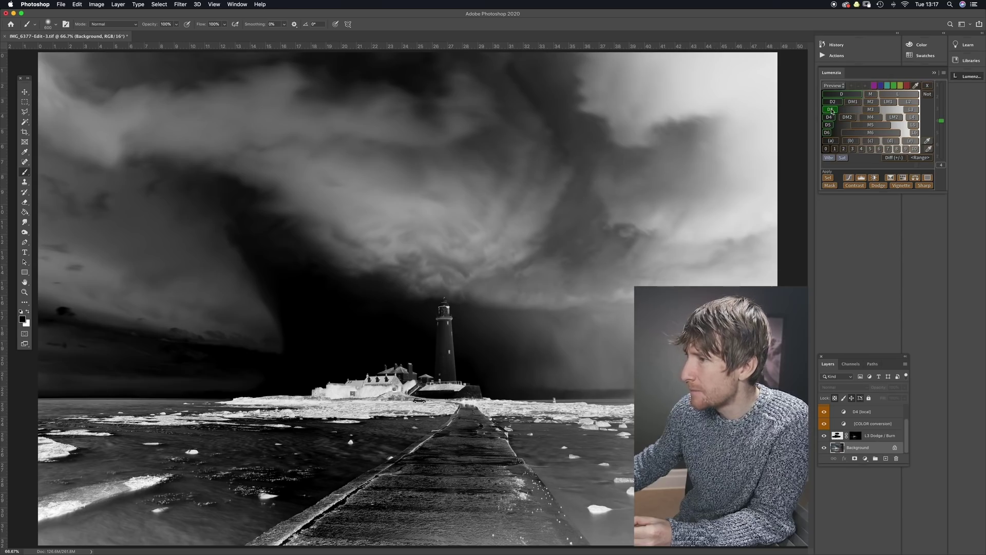
click(830, 109)
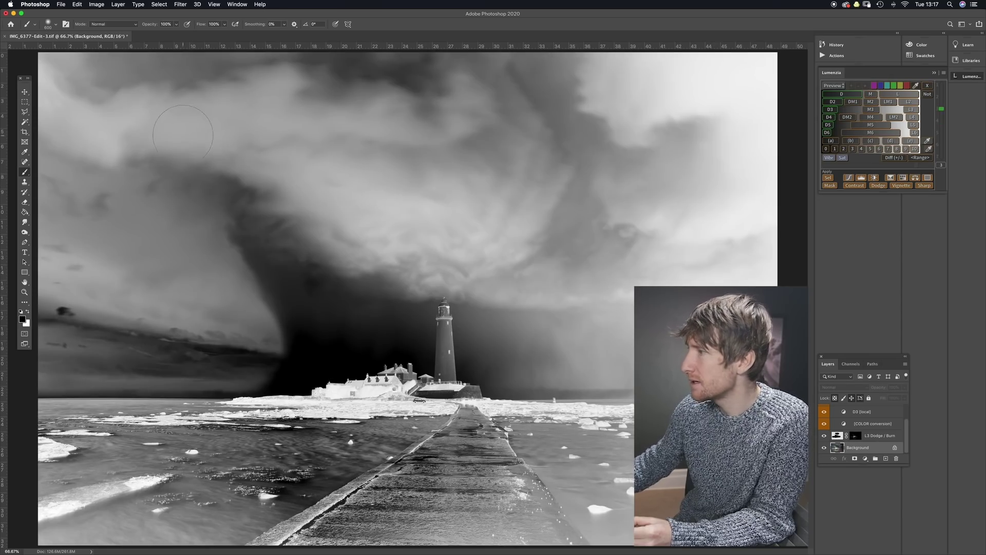
click(877, 186)
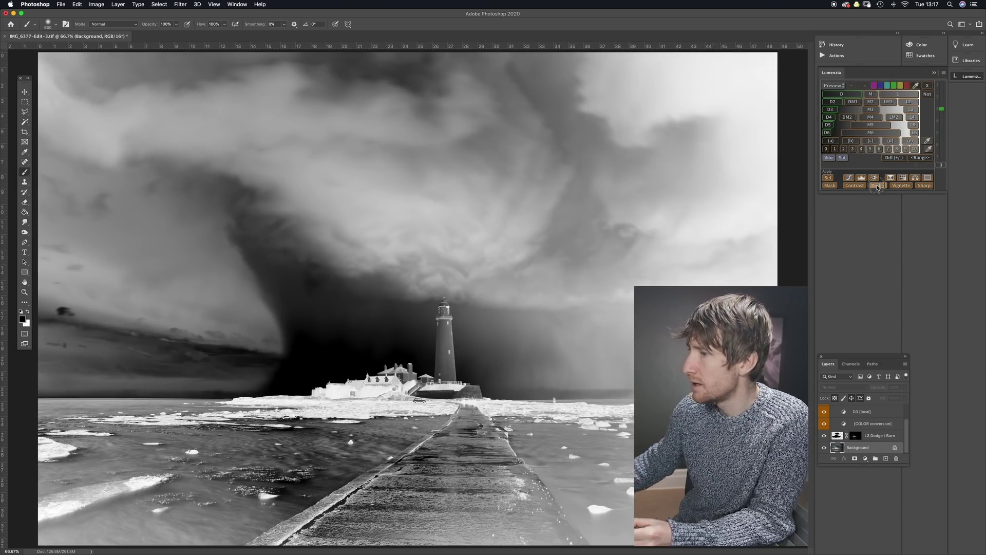
click(444, 320)
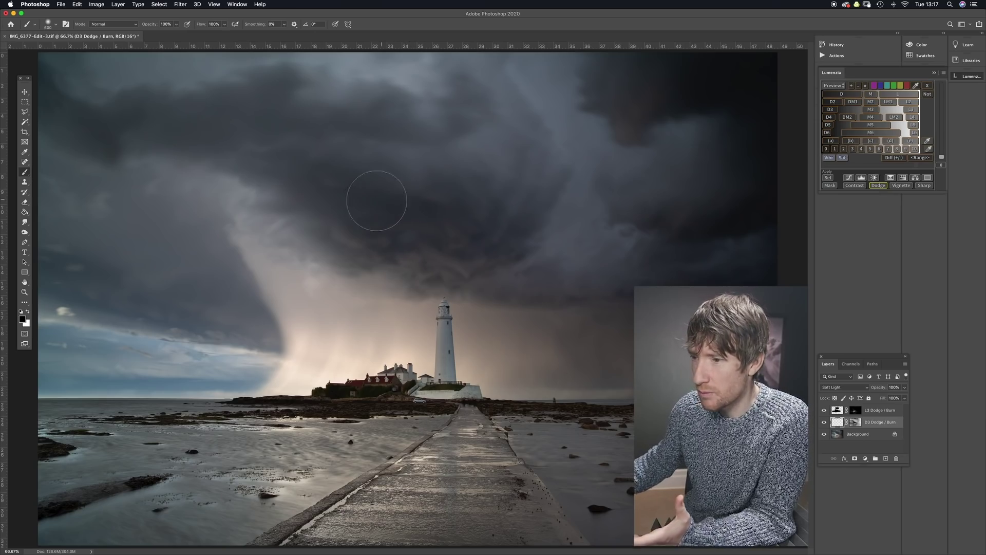
Undo a full-opacity test stroke, set the brush opacity to 29%, and paint black over the dark storm clouds on the D3 layer
mouse_move(292, 172)
mouse_down()
mouse_move(456, 217)
mouse_move(353, 182)
mouse_up()
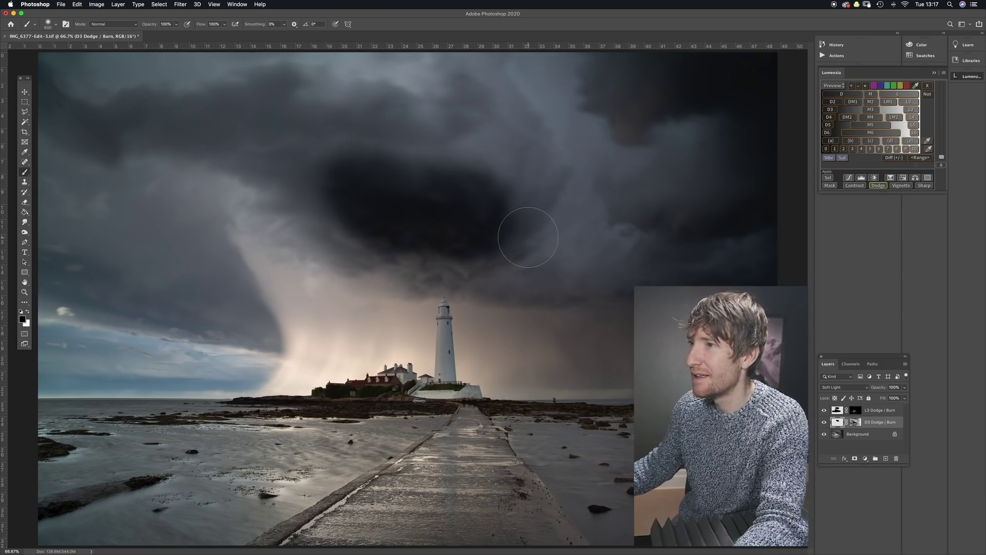
key(super+z)
mouse_move(153, 23)
mouse_down()
mouse_move(128, 26)
mouse_move(137, 27)
mouse_up()
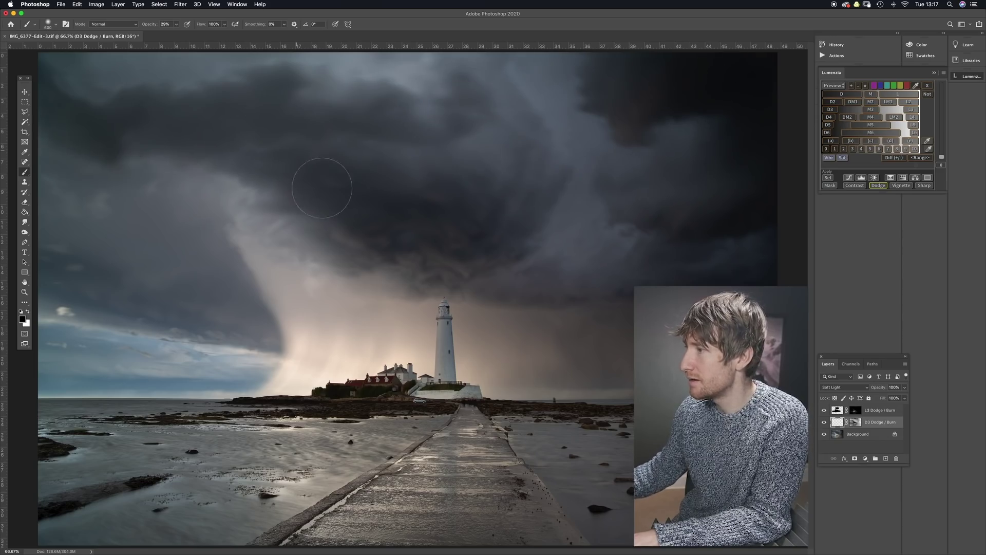
mouse_move(715, 193)
mouse_down()
mouse_move(656, 160)
mouse_move(266, 91)
mouse_up()
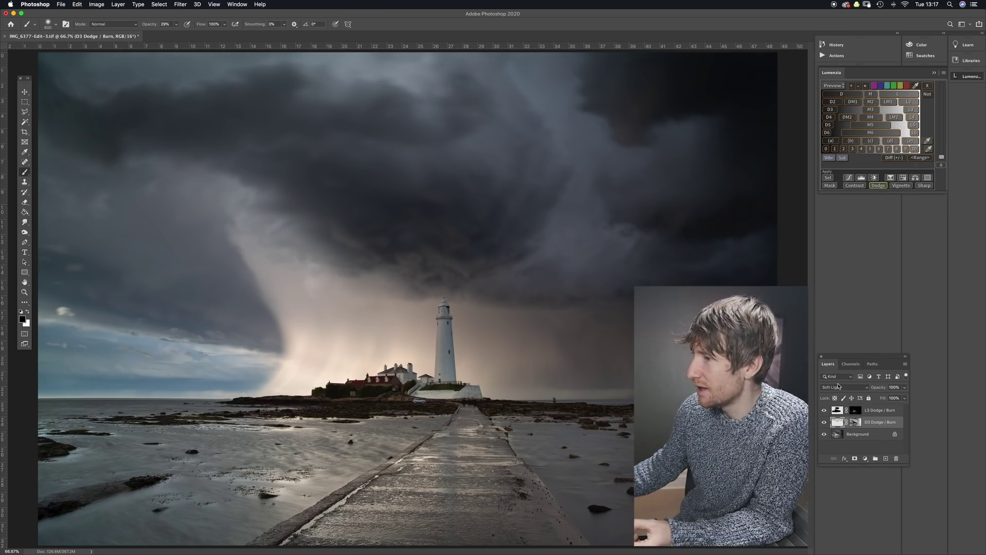
Compare the clouds with and without the D3 Dodge / Burn layer
click(824, 422)
click(824, 422)
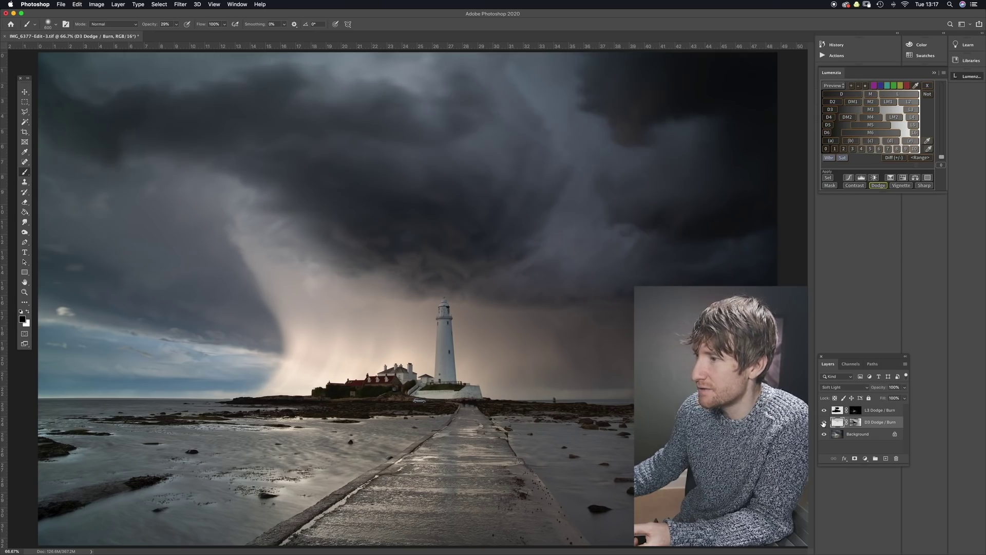
click(824, 422)
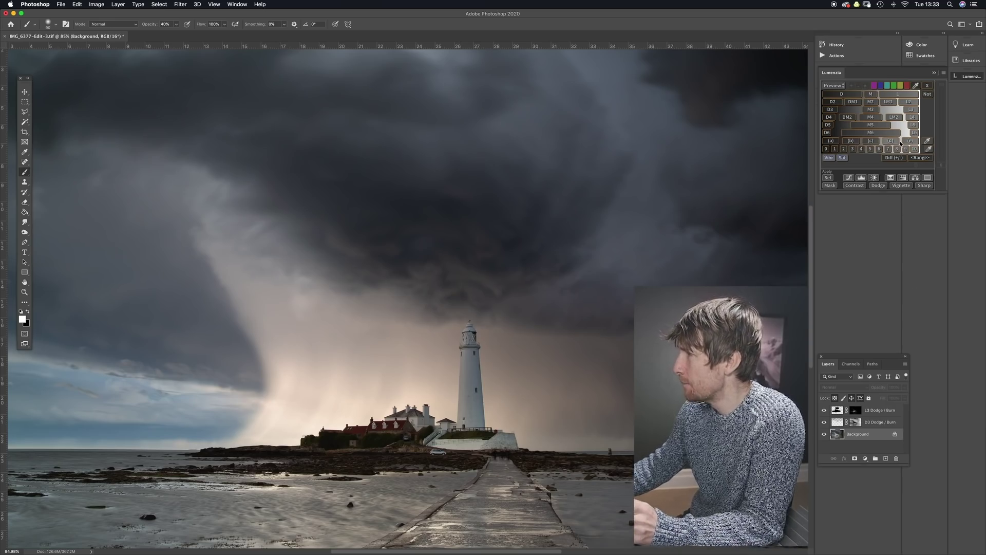
Compare the L, L2 and M mask previews and create a Dodge/Burn layer from the L mask above the Background
click(899, 95)
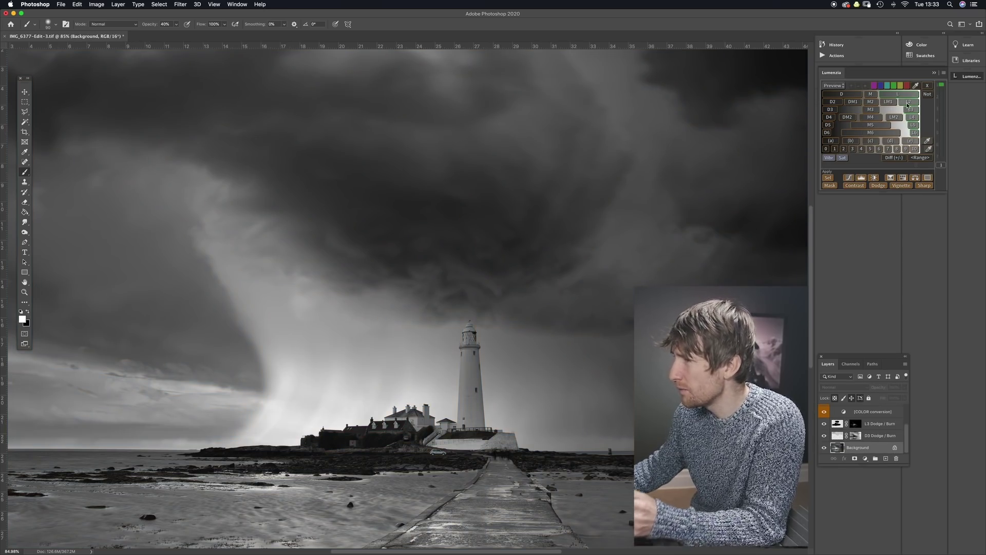
click(906, 108)
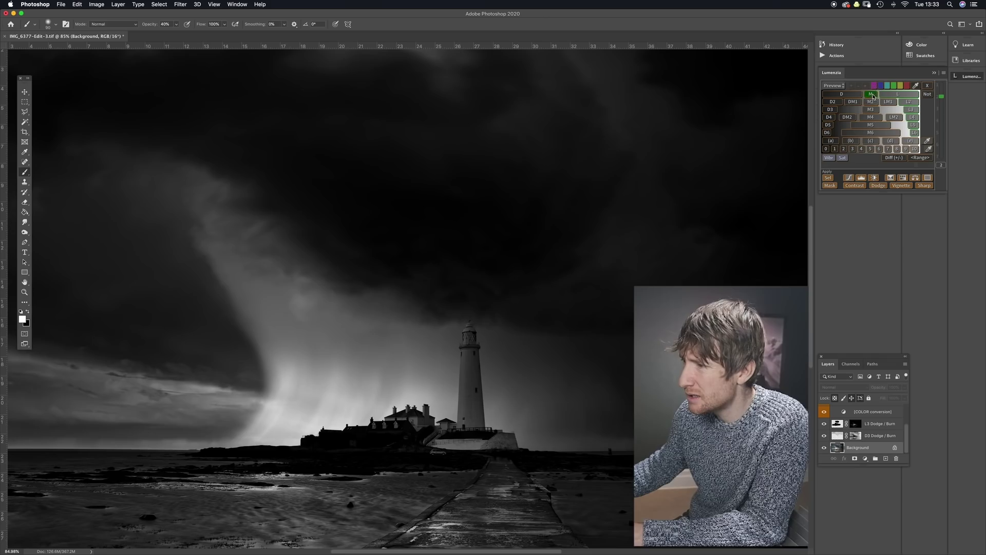
click(890, 96)
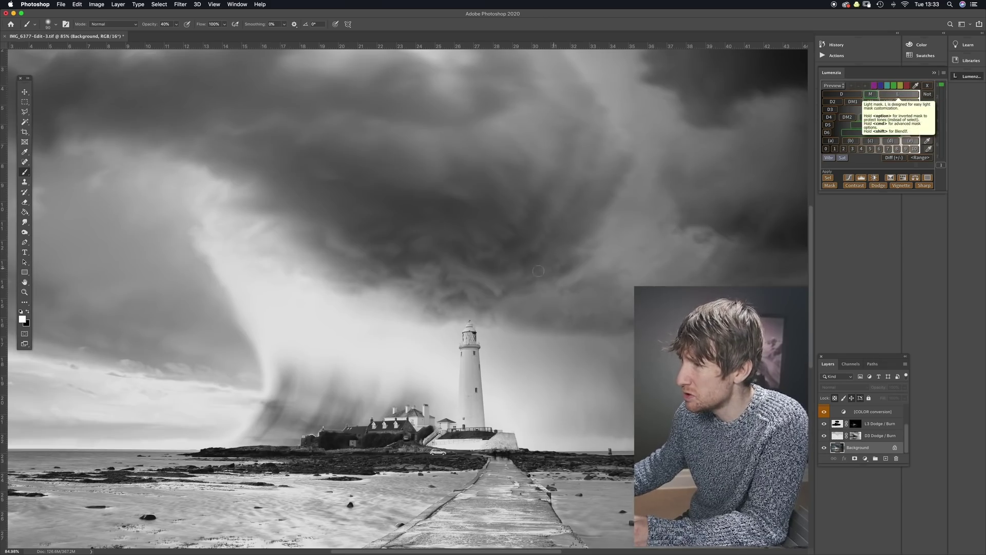
click(898, 94)
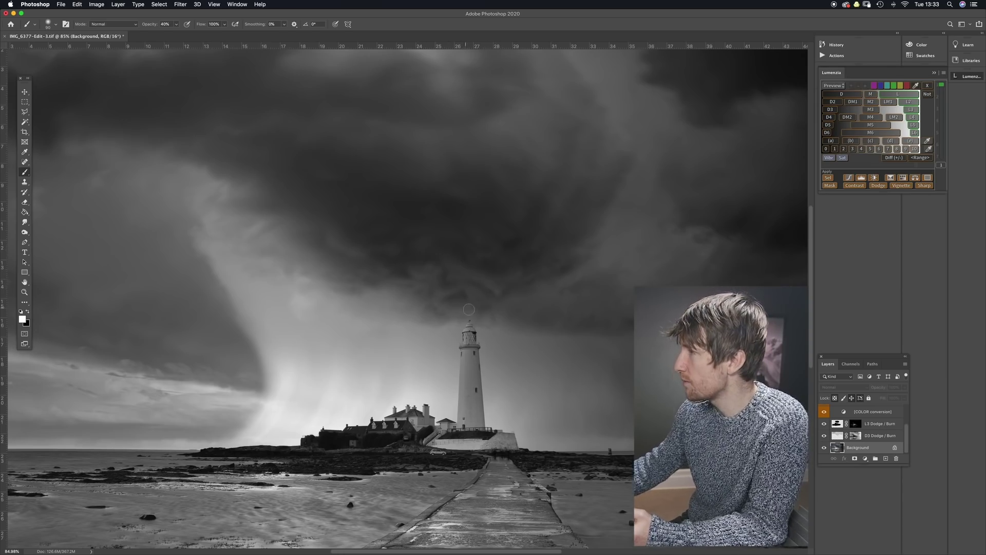
click(881, 186)
click(437, 319)
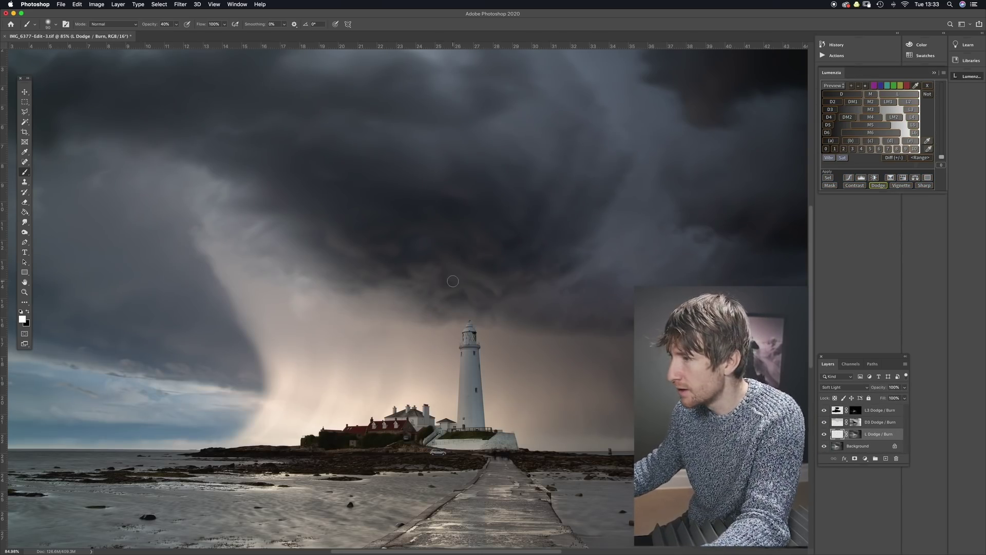
Paint white over the lighter cloud wisps above the lighthouse on the L Dodge / Burn layer, varying the brush size
scroll(462, 280, up, 3)
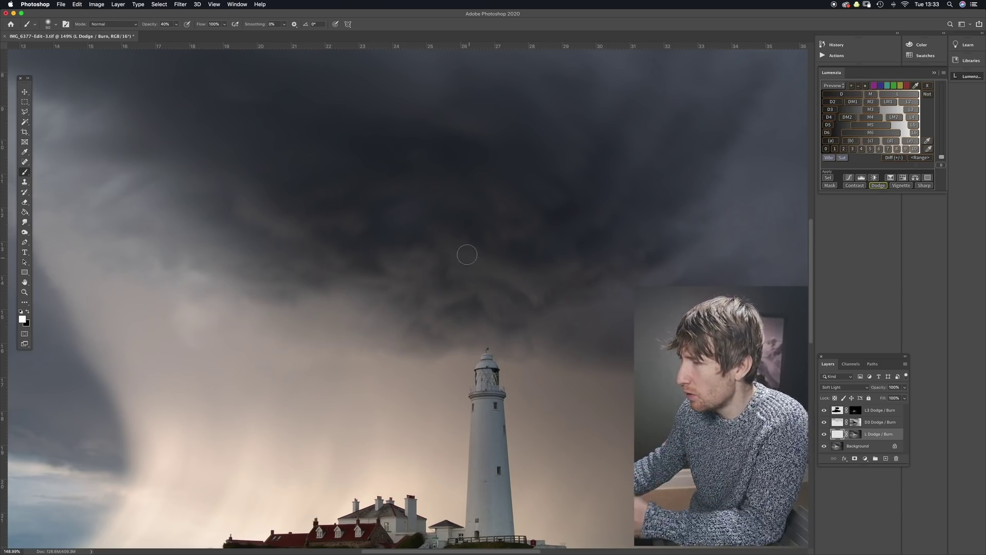
key(bracketright)
key(bracketright)
key(bracketright)
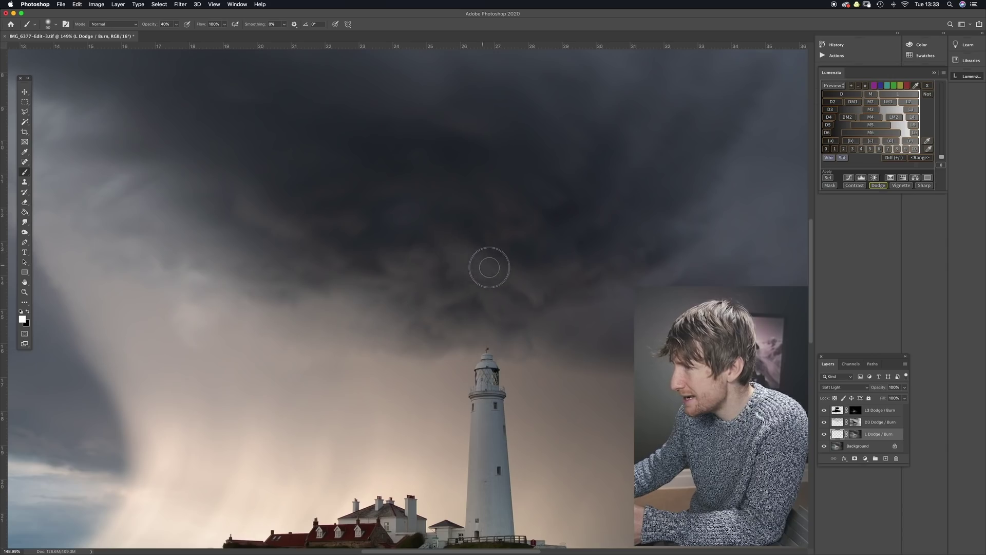
key(bracketleft)
key(bracketleft)
key(bracketleft)
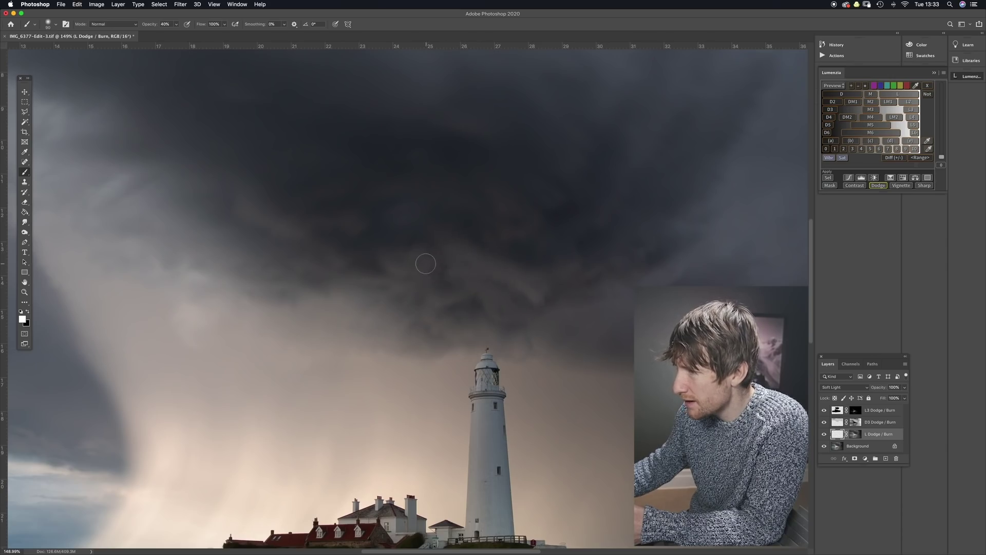
key(bracketright)
key(bracketright)
key(bracketright)
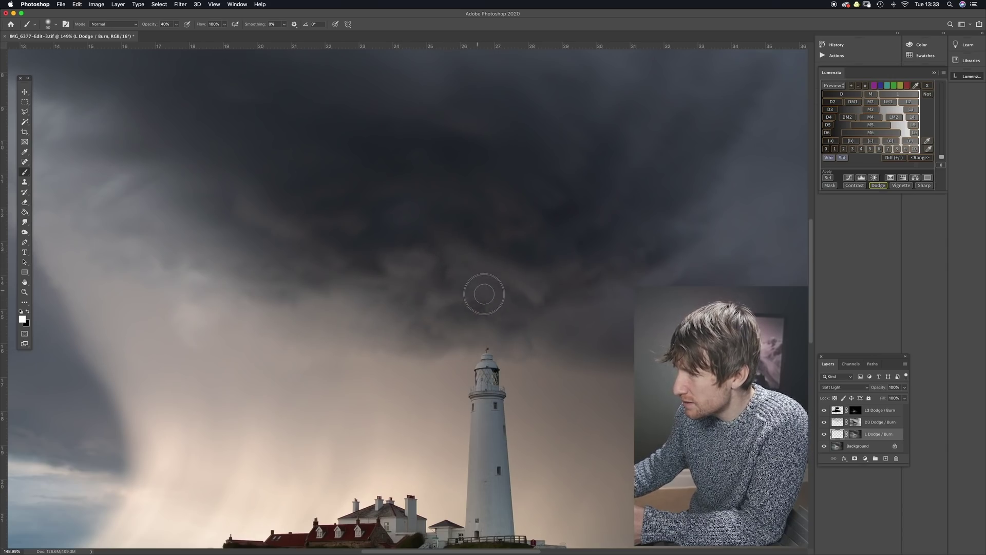
key(bracketleft)
key(bracketleft)
key(bracketleft)
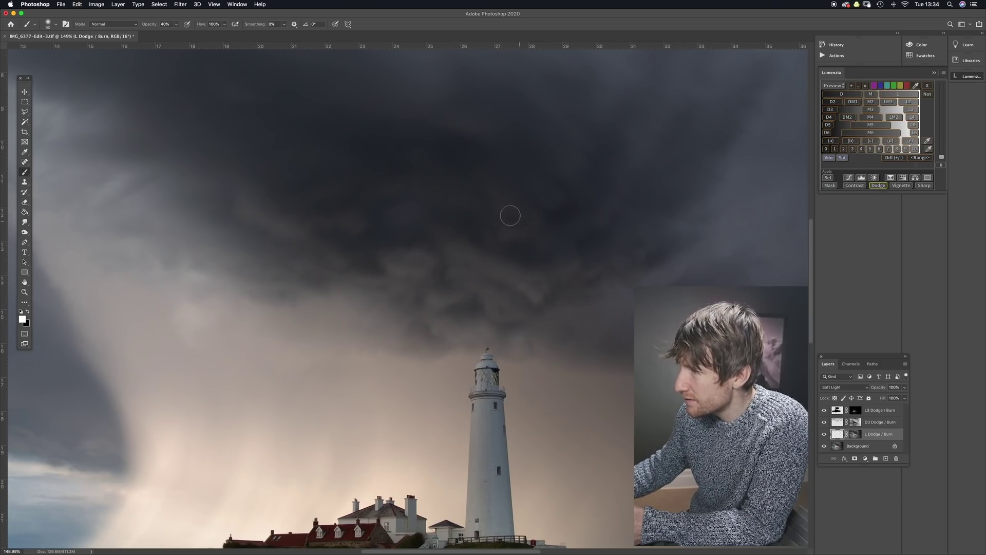
mouse_move(524, 220)
mouse_down()
mouse_move(286, 220)
mouse_move(398, 264)
mouse_up()
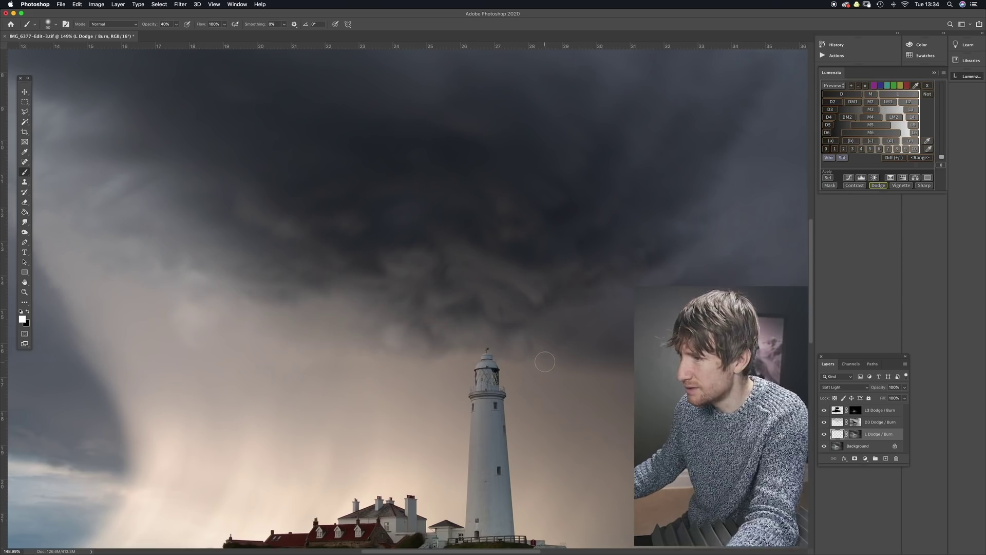
Compare the whole image with and without the L Dodge / Burn layer, and delete that layer
scroll(514, 286, down, 5)
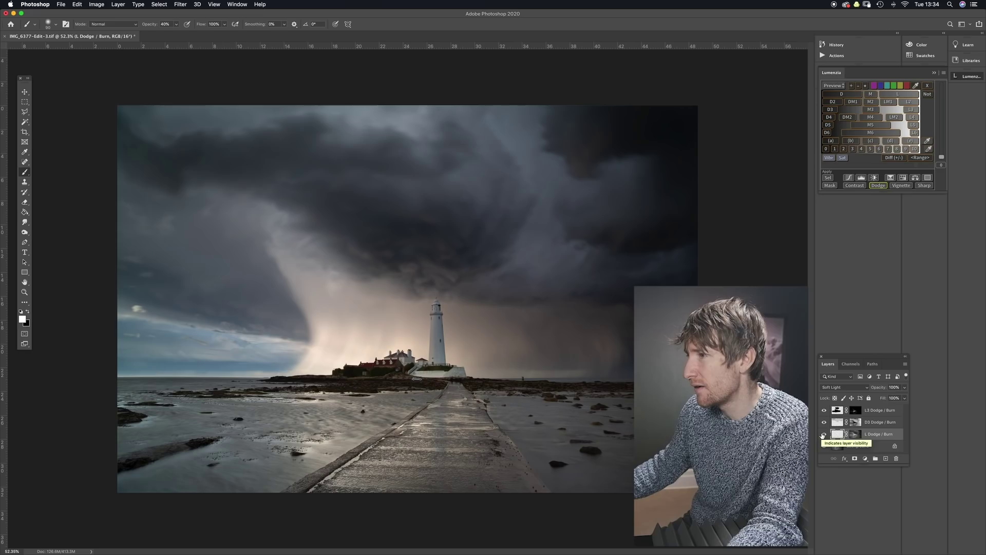
click(823, 434)
click(824, 434)
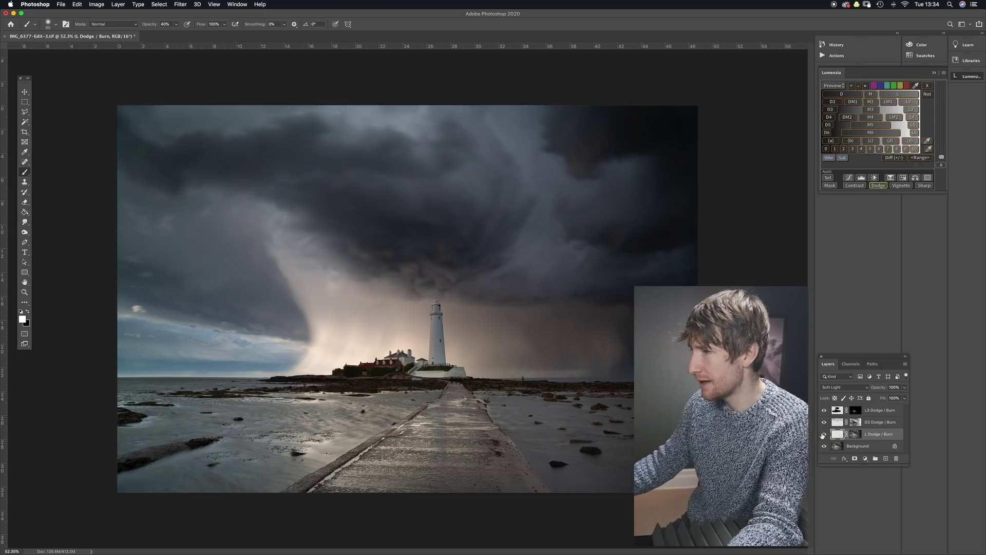
right_click(878, 437)
click(893, 280)
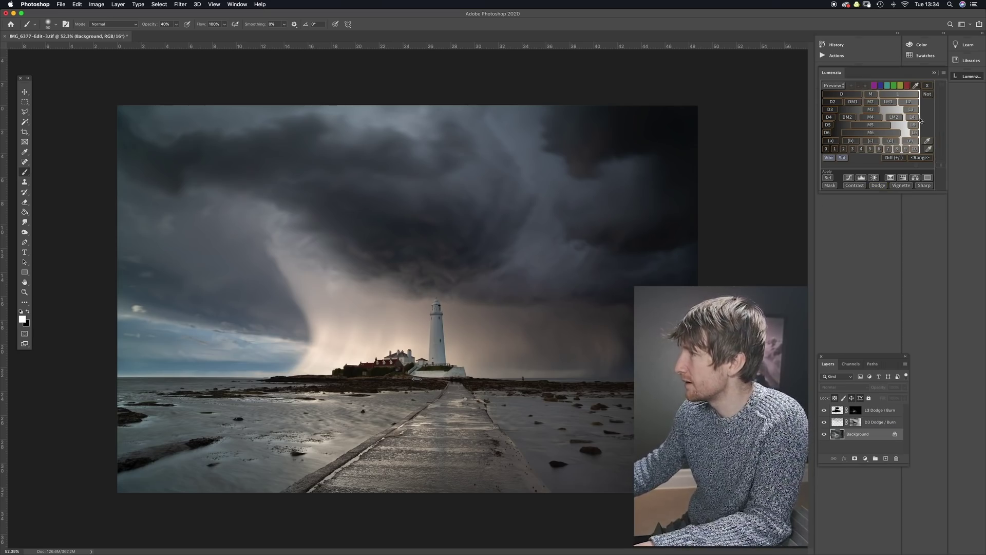
Create a transparent-pixel Dodge/Burn layer in Soft Light mode from the L mask, with tones set to All
click(897, 94)
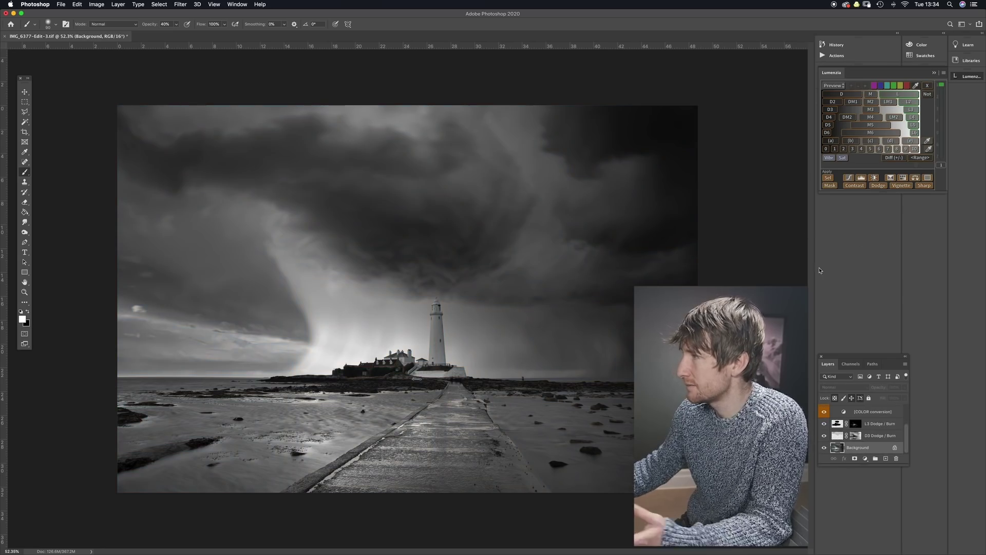
click(878, 185)
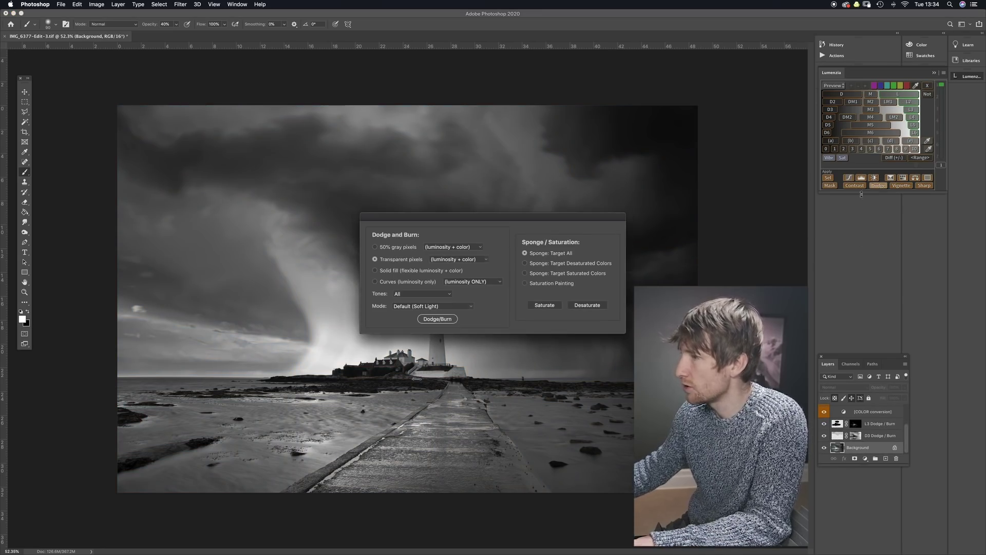
click(436, 323)
Set the foreground colour to a pale warm yellow with a hue of 49° for painting on the L Dodge / Burn layer
scroll(420, 293, up, 5)
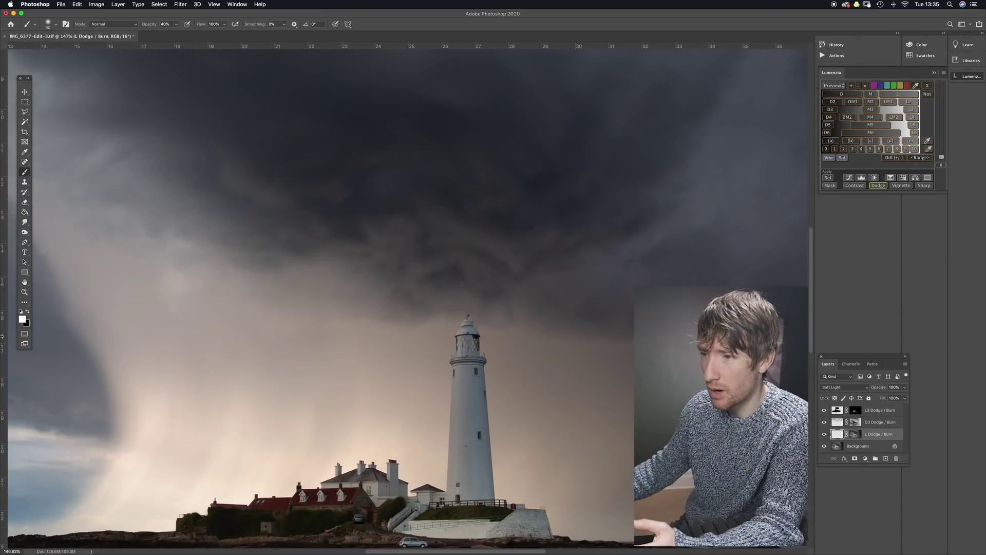
click(22, 319)
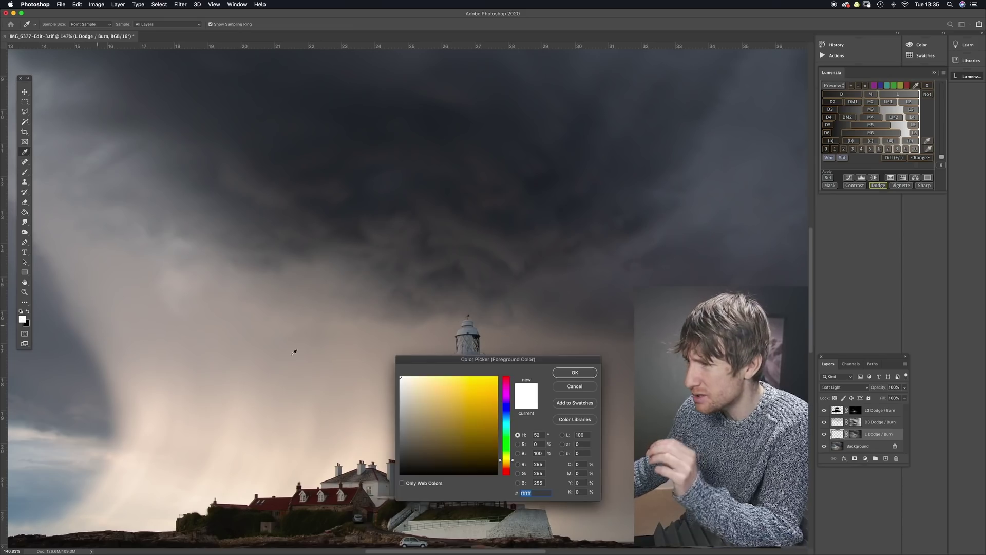
drag(421, 378, 436, 377)
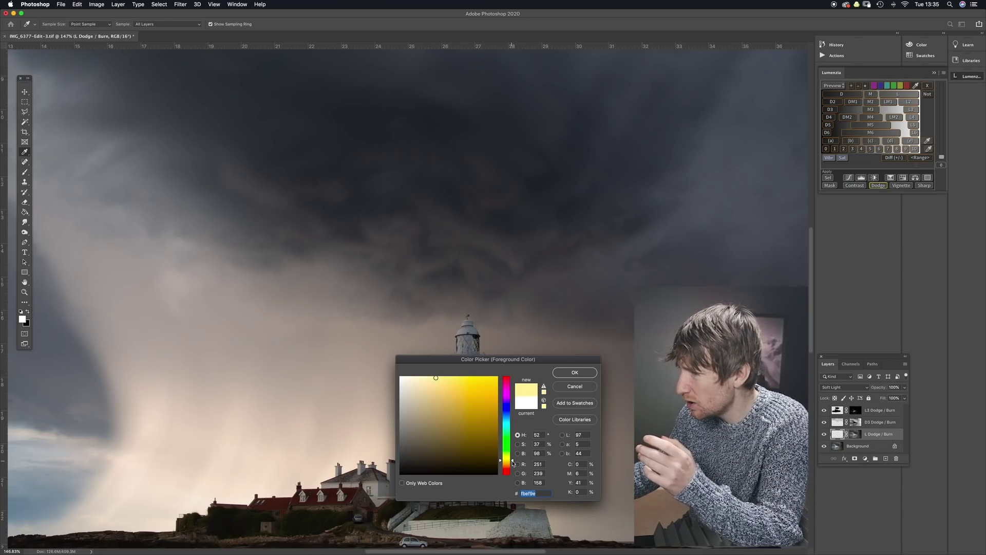
click(513, 462)
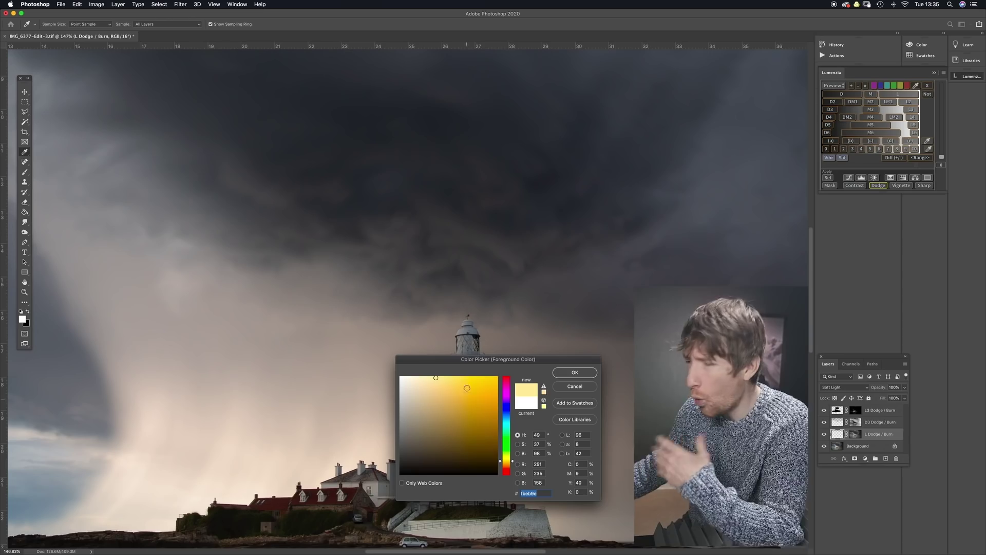
click(429, 377)
click(575, 372)
key(b)
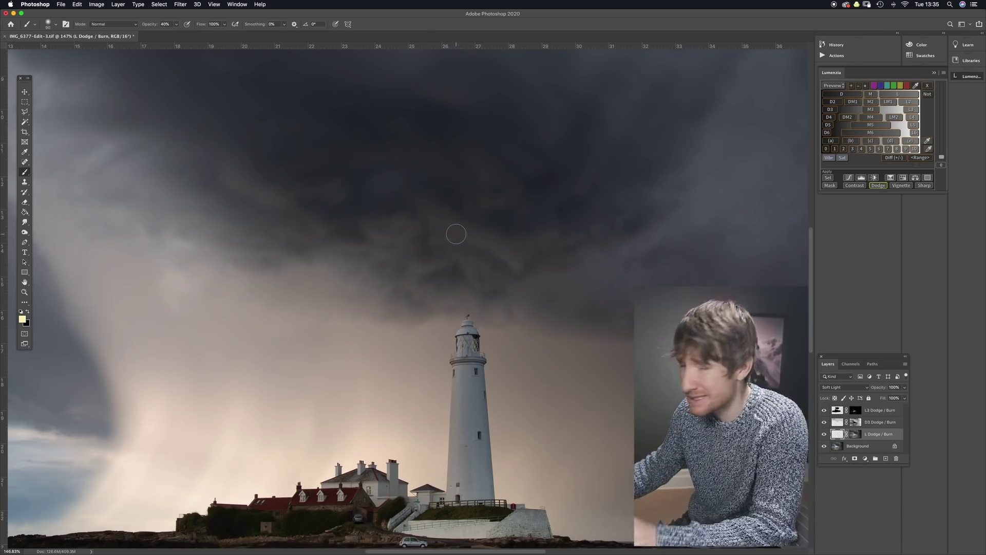
Paint pale yellow over the lighter cloud wisps above the lighthouse on the L Dodge / Burn layer, lowering the brush opacity partway
key(bracketright)
key(bracketright)
key(bracketright)
key(bracketright)
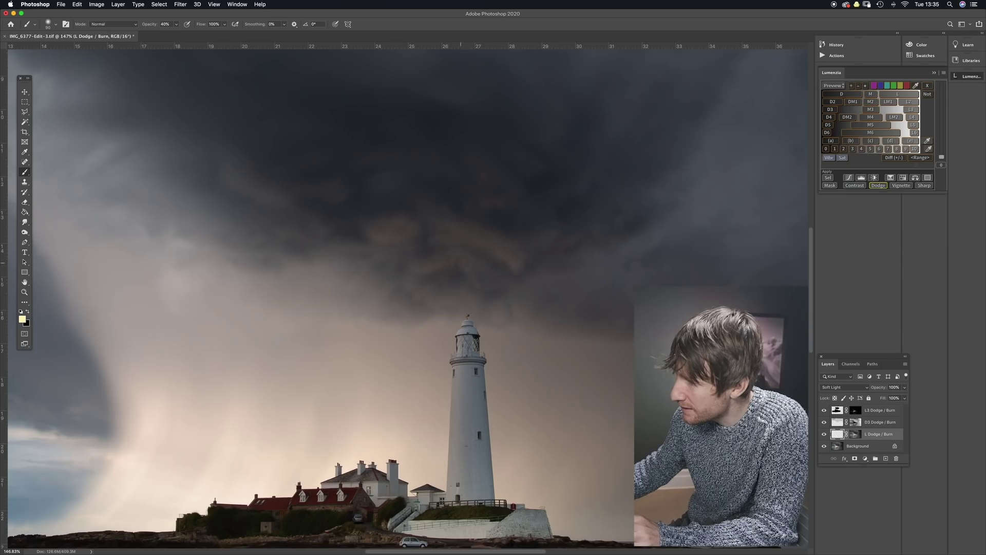
drag(473, 264, 493, 278)
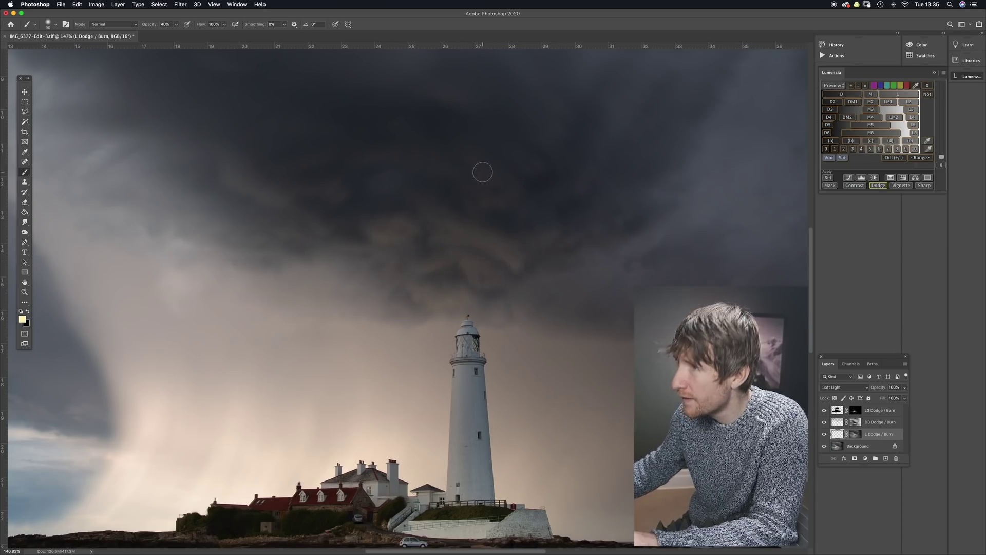
drag(149, 24, 135, 24)
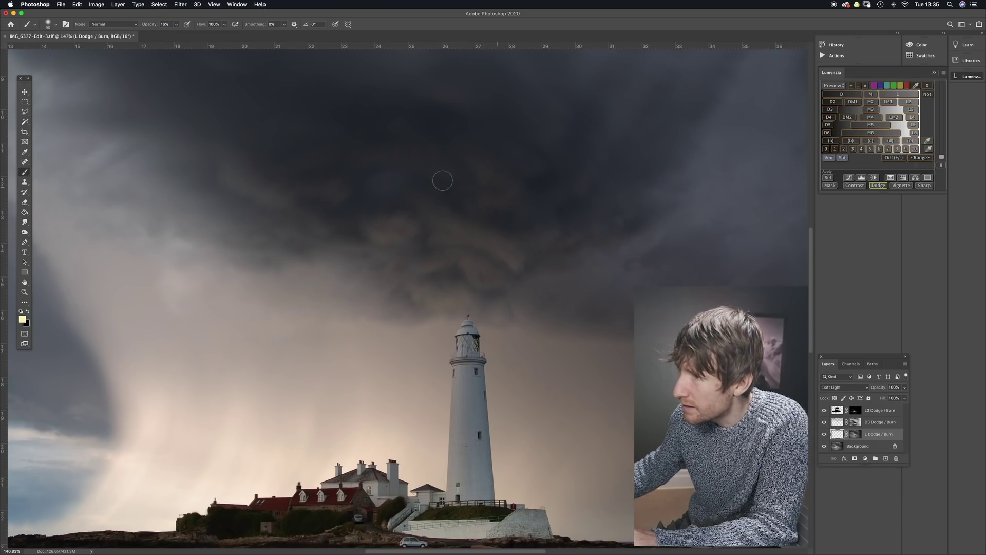
mouse_move(225, 196)
mouse_down()
mouse_move(270, 187)
mouse_move(243, 160)
mouse_move(345, 195)
mouse_move(288, 180)
mouse_move(412, 173)
mouse_move(383, 160)
mouse_move(365, 163)
mouse_move(397, 240)
mouse_up()
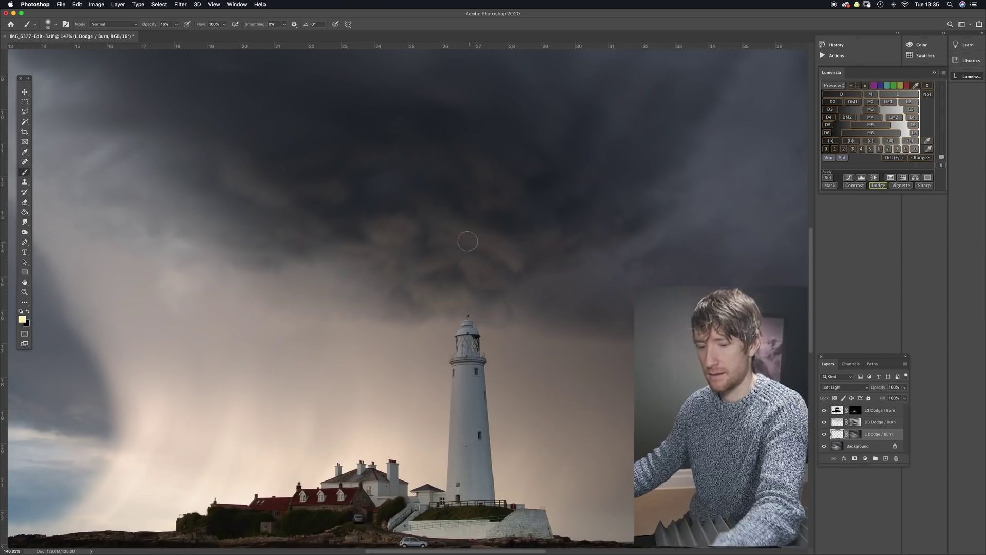
Compare the whole lighthouse image with and without the L Dodge / Burn layer
key(super+minus)
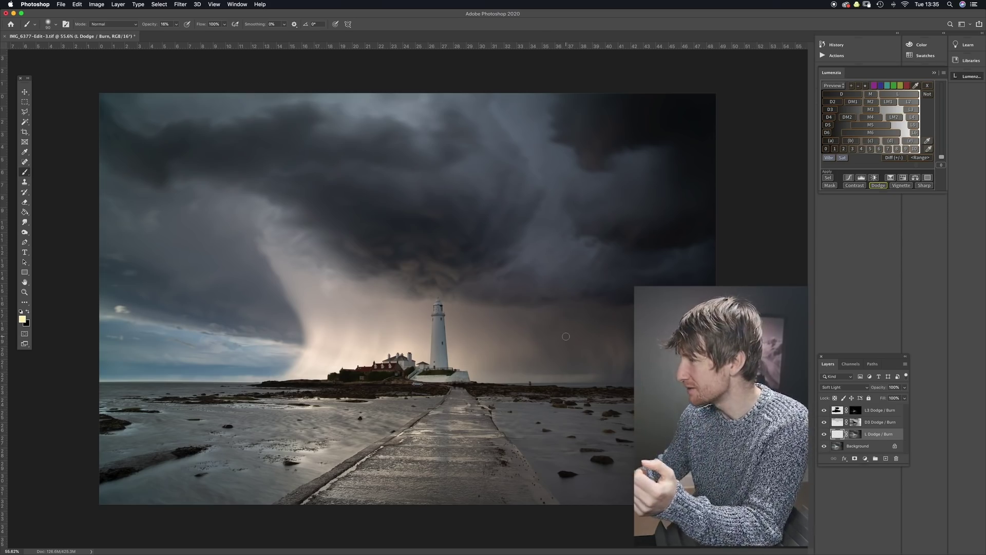
click(825, 434)
click(825, 434)
click(825, 434)
click(825, 435)
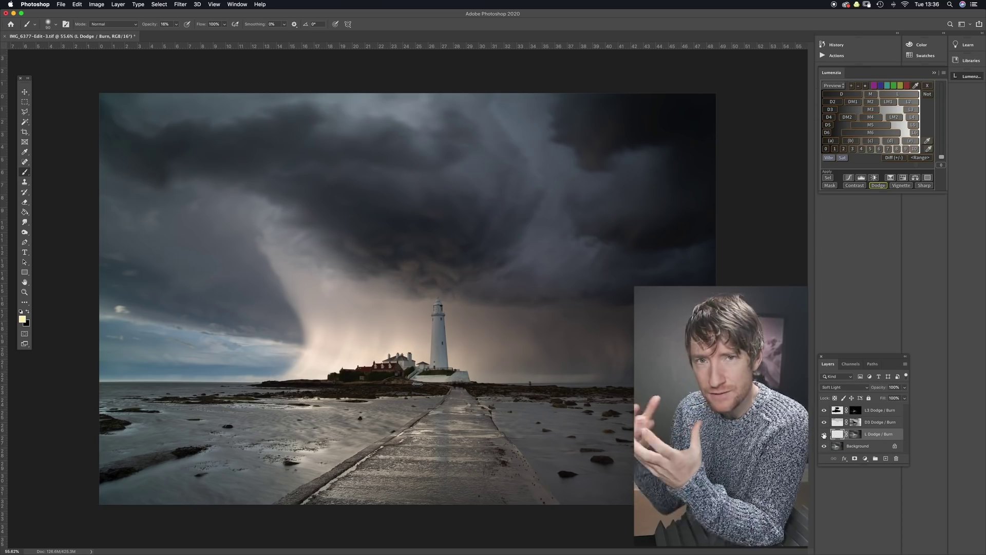
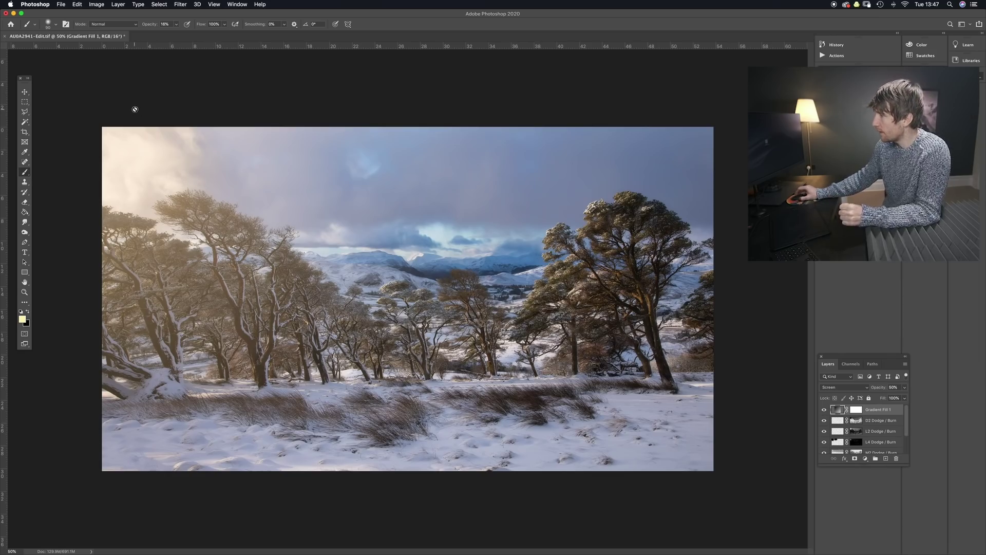
Examine the layer stack of the snowy woodland image and compare it with and without the Gradient Fill 1 layer
scroll(870, 412, down, 3)
scroll(874, 423, up, 3)
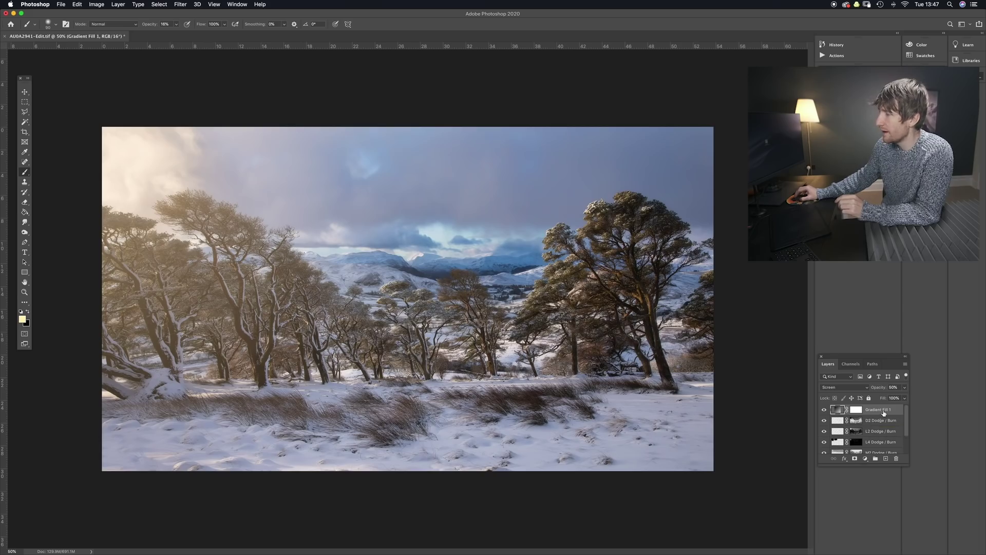
click(824, 410)
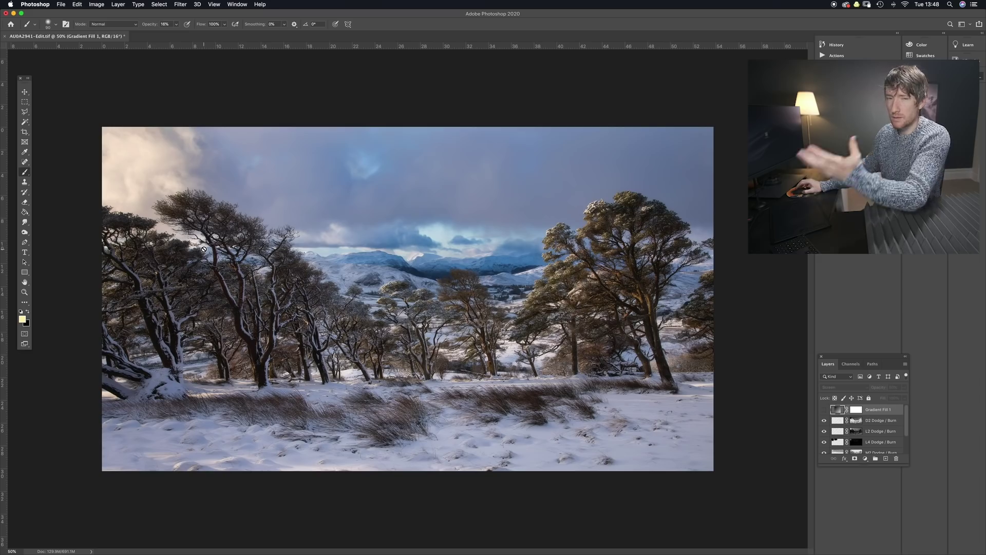
click(824, 410)
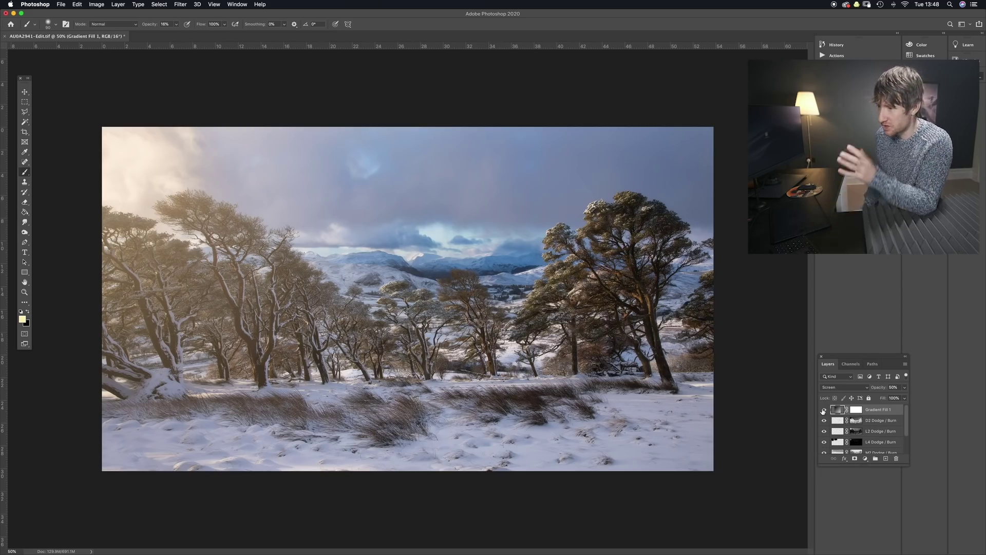
scroll(823, 411, down, 3)
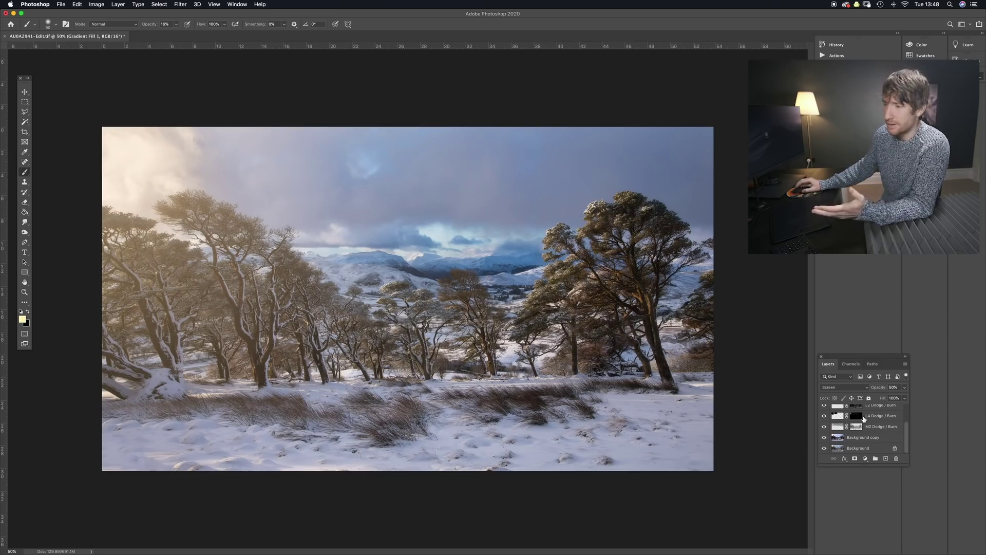
scroll(824, 416, up, 3)
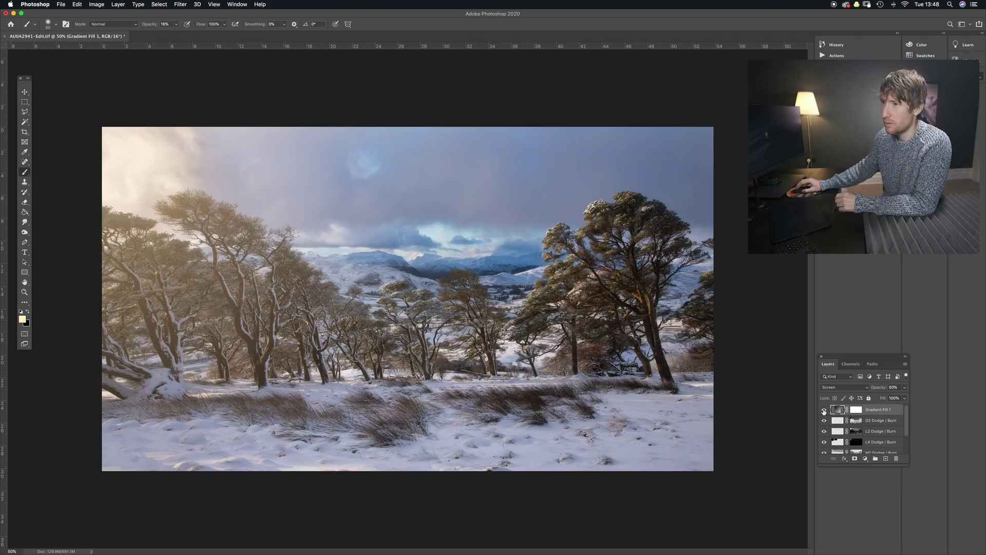
Hide the Gradient Fill 1 layer and add a new gradient fill layer with the Radial style
click(824, 410)
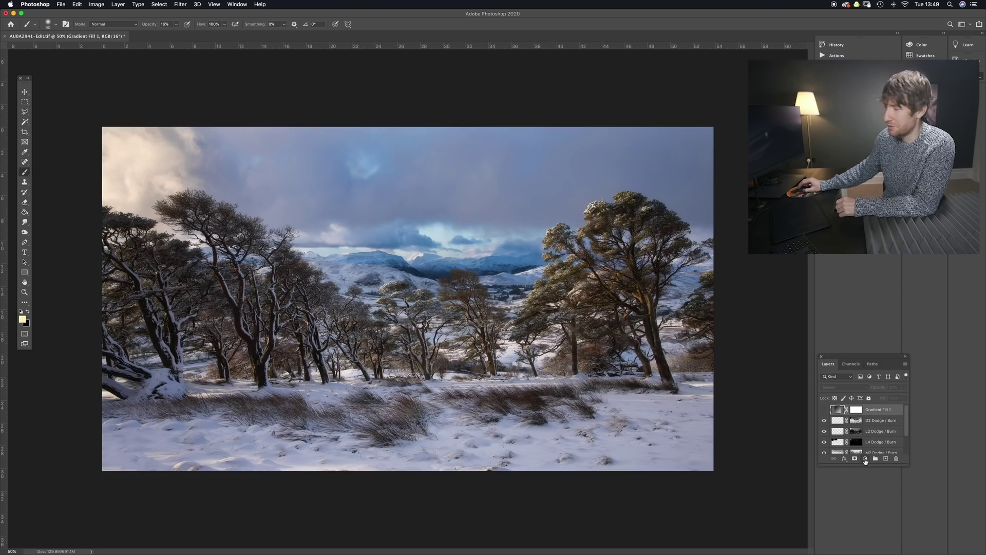
click(866, 460)
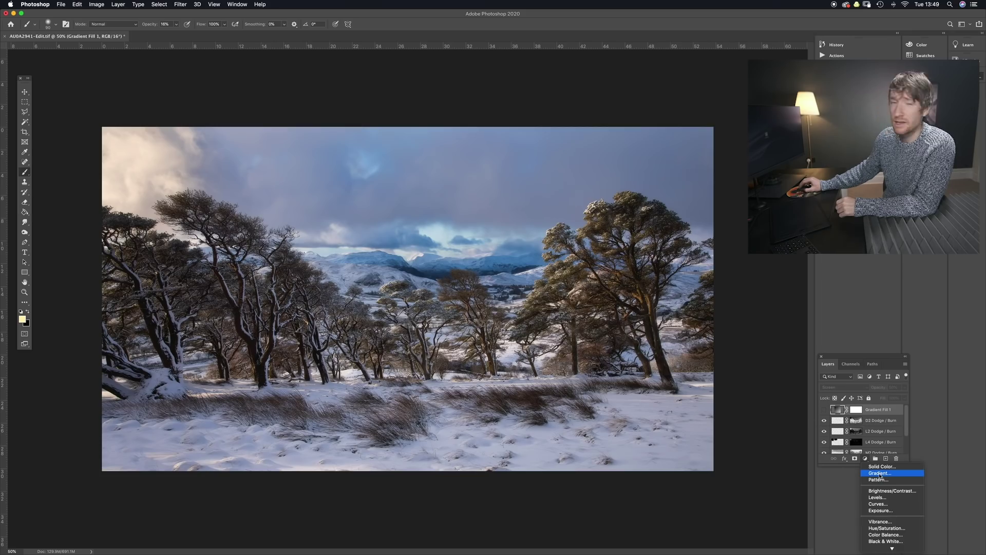
click(879, 474)
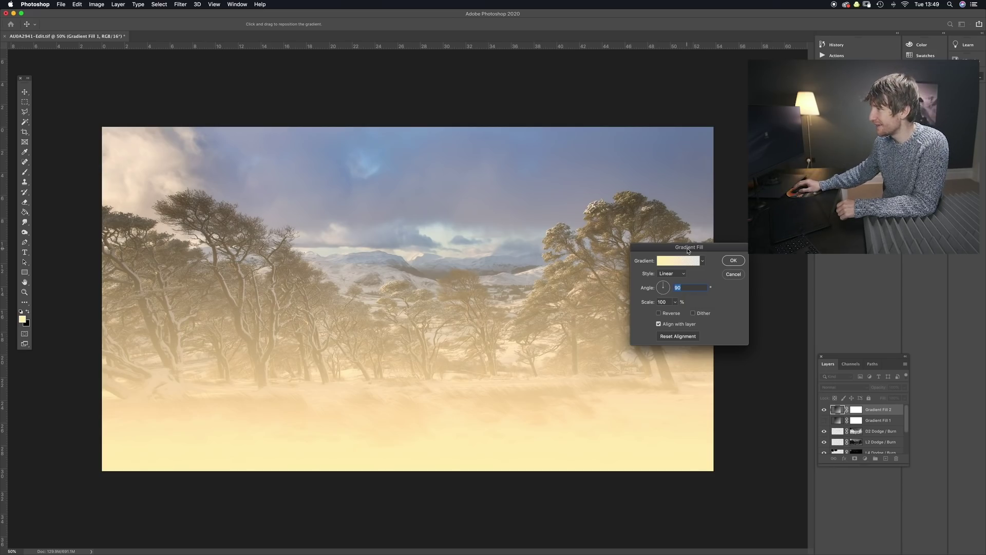
drag(688, 247, 715, 189)
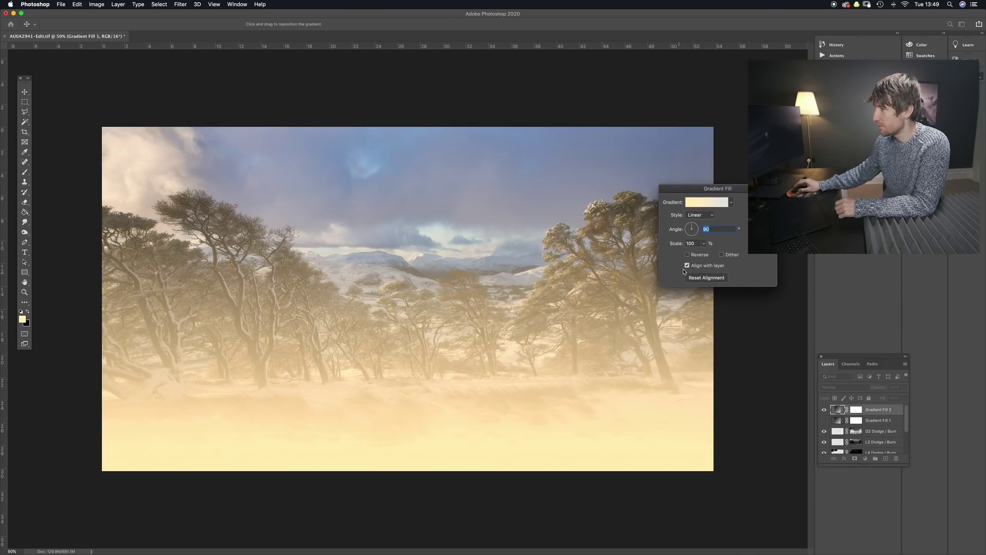
click(712, 218)
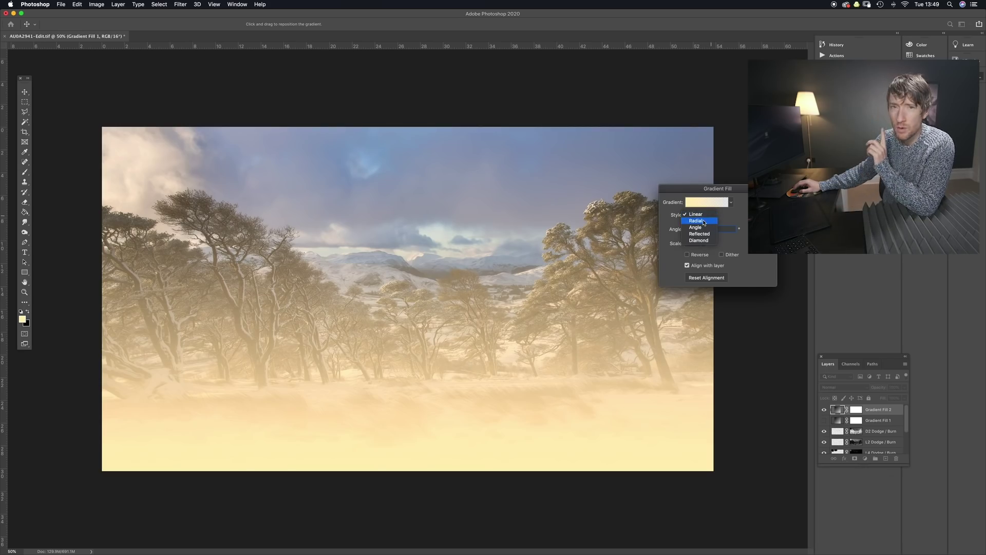
click(704, 220)
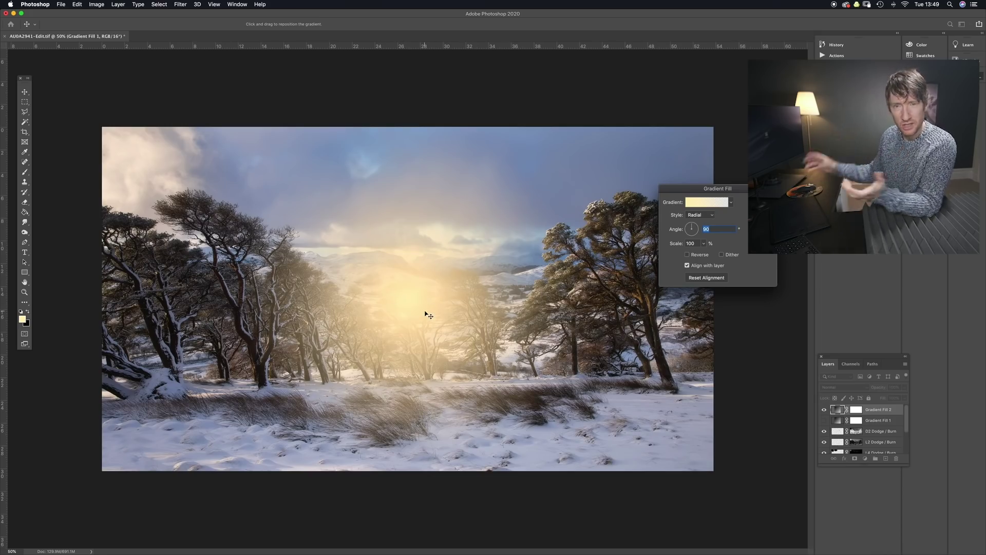
Move the radial glow to just outside the image's upper-left corner and set the gradient's scale to 192%
drag(434, 312, 63, 126)
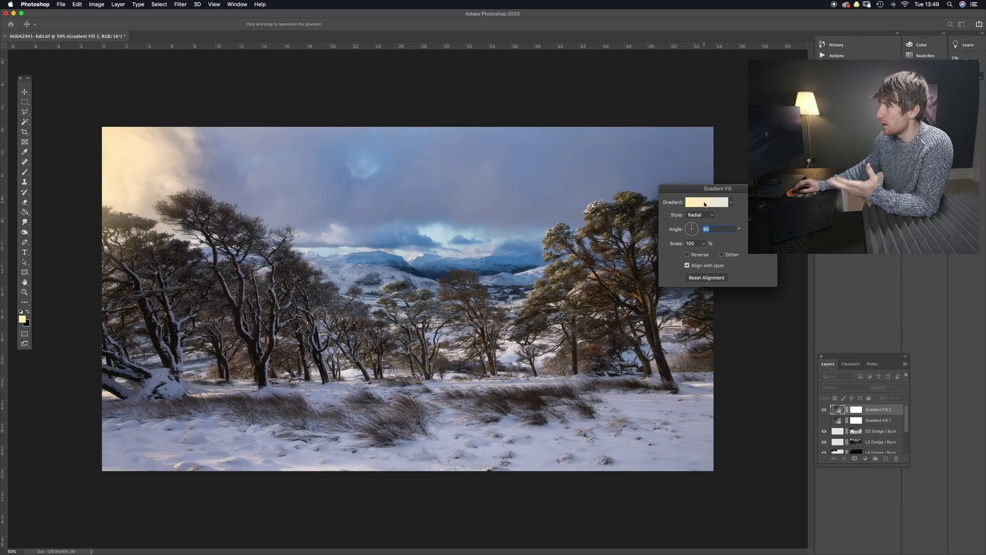
drag(676, 247, 698, 231)
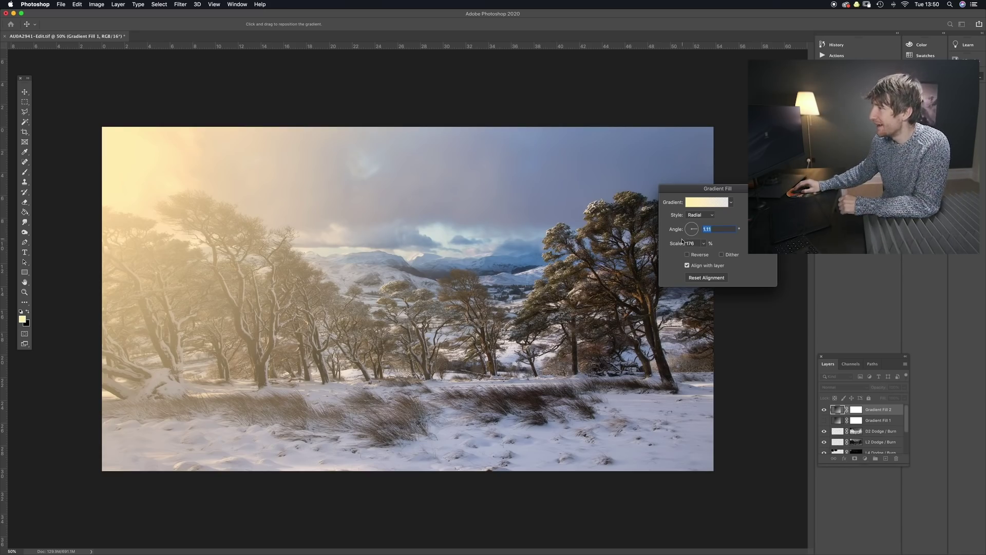
drag(674, 245, 681, 245)
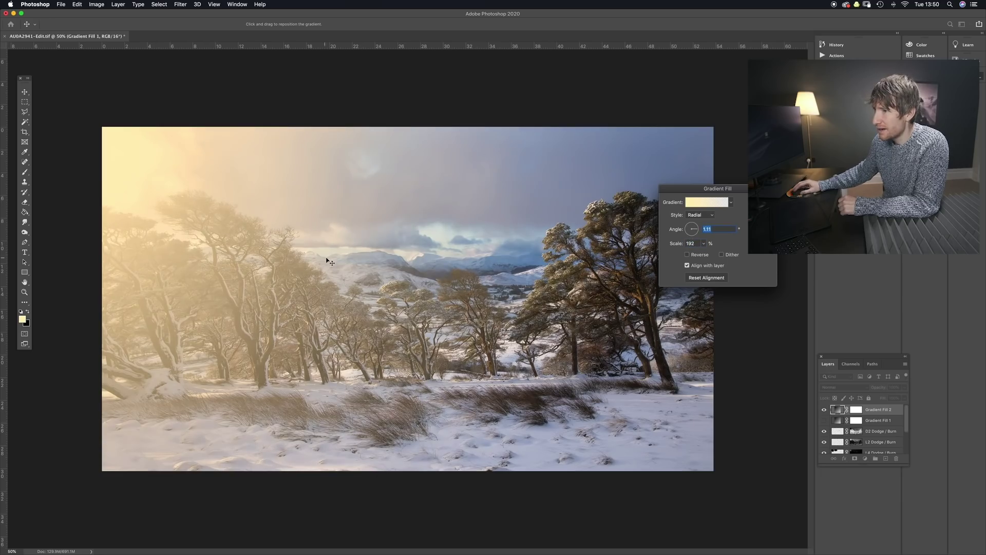
click(82, 138)
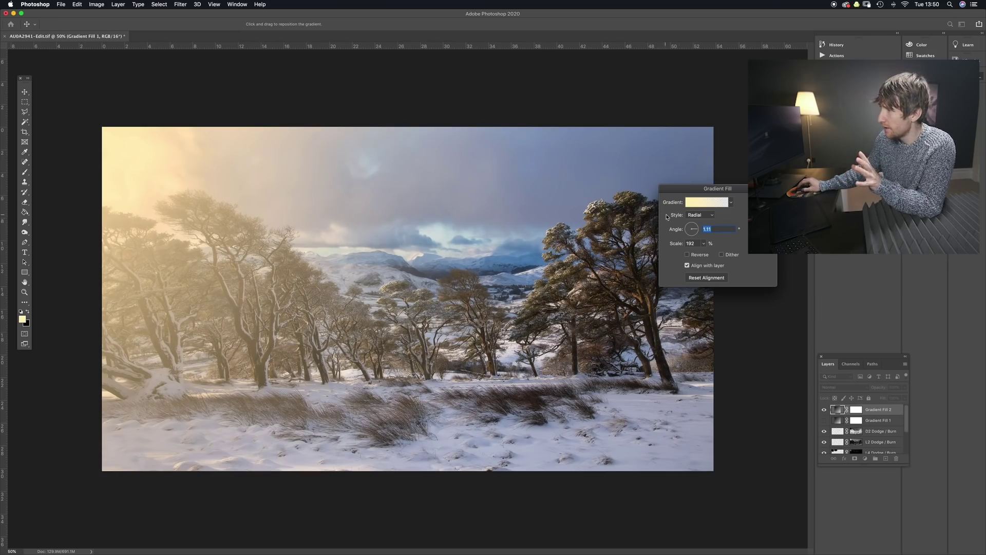
Set the gradient's starting colour stop to pale yellow faedb0 and accept the gradient fill
click(689, 205)
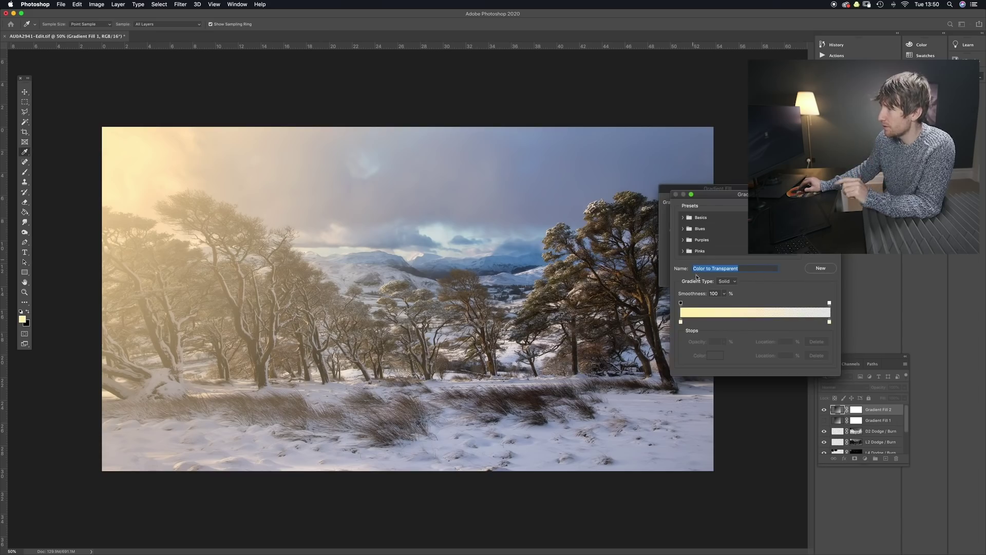
click(681, 322)
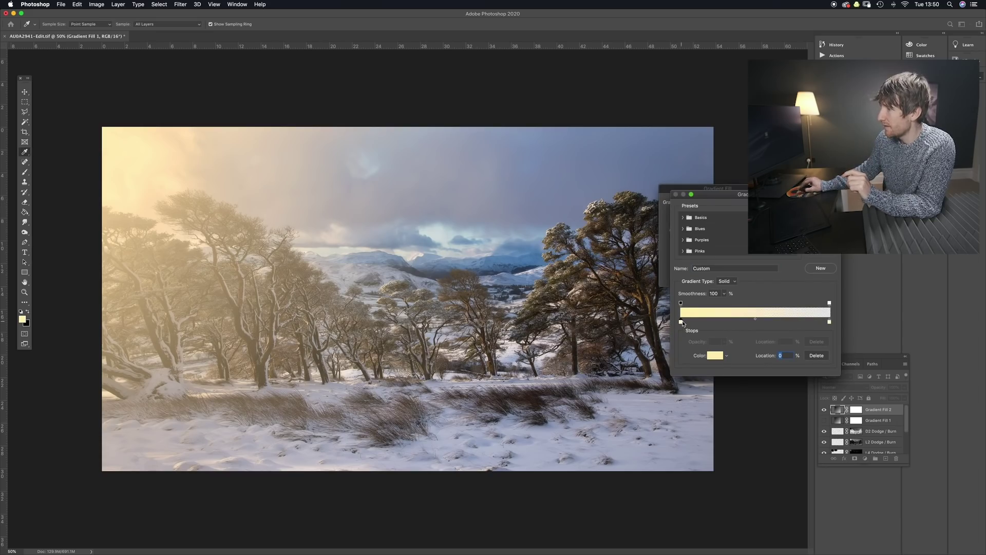
click(715, 355)
click(497, 377)
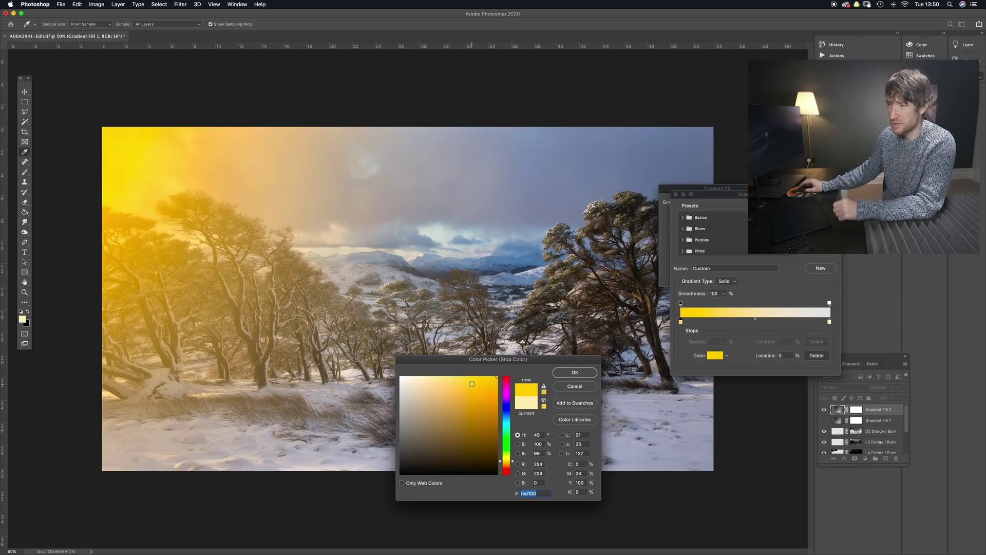
click(431, 383)
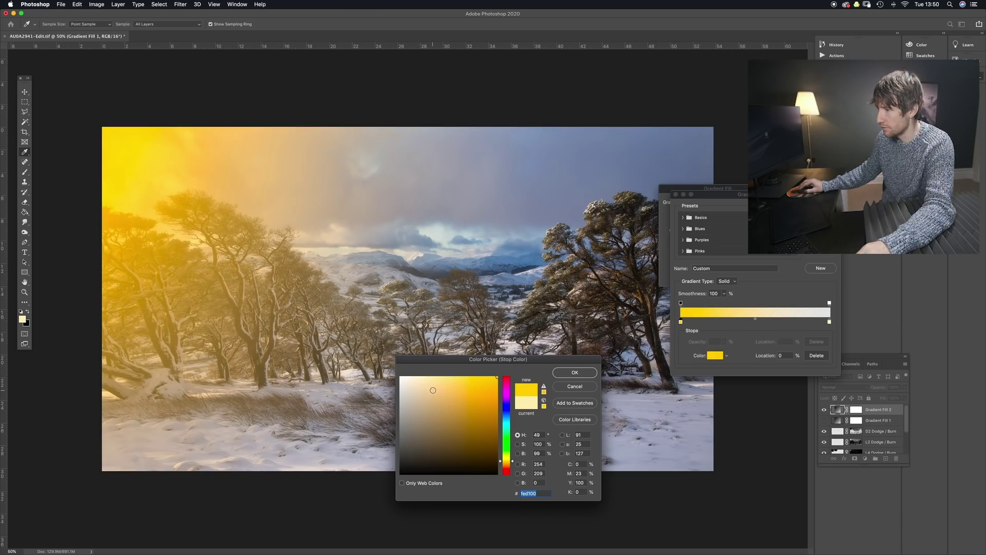
click(425, 377)
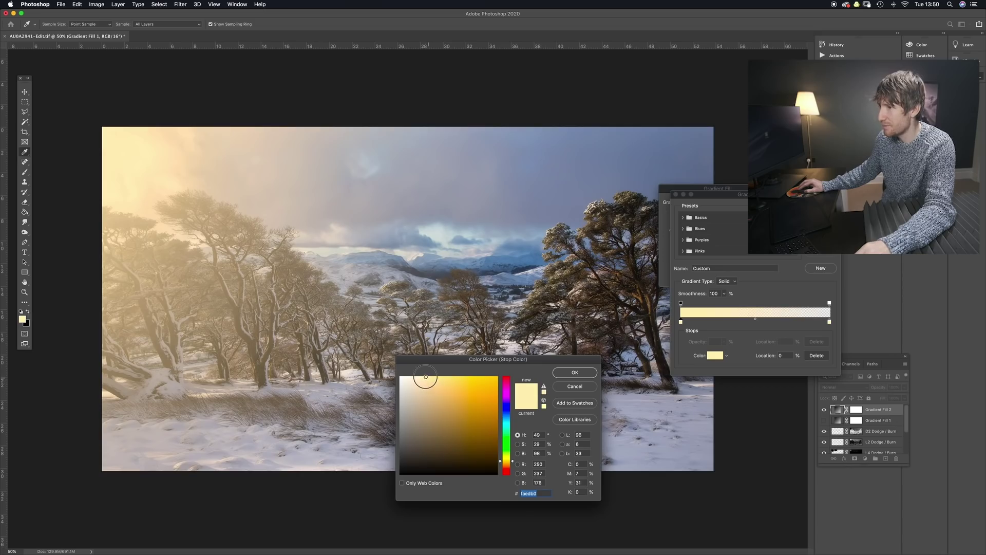
click(589, 371)
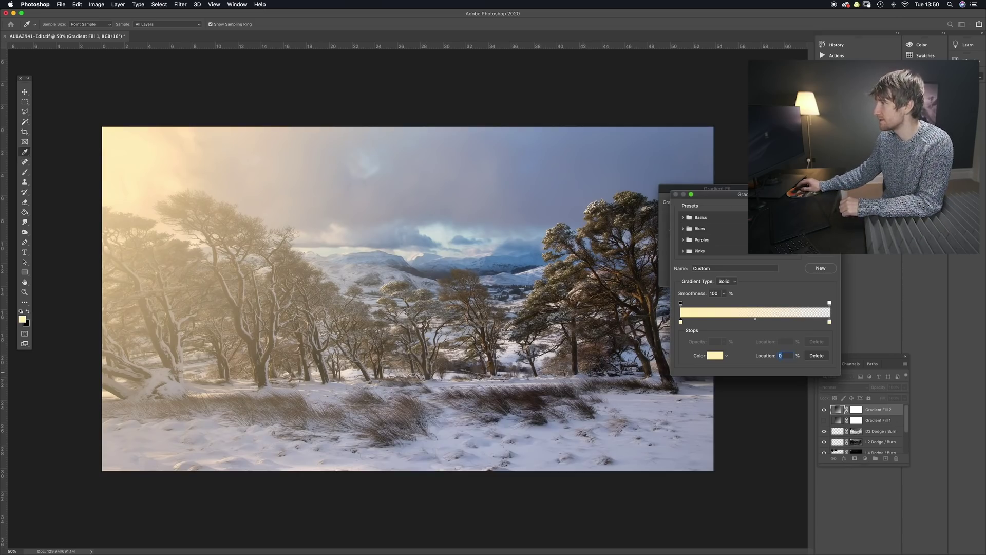
click(821, 207)
key(Return)
key(b)
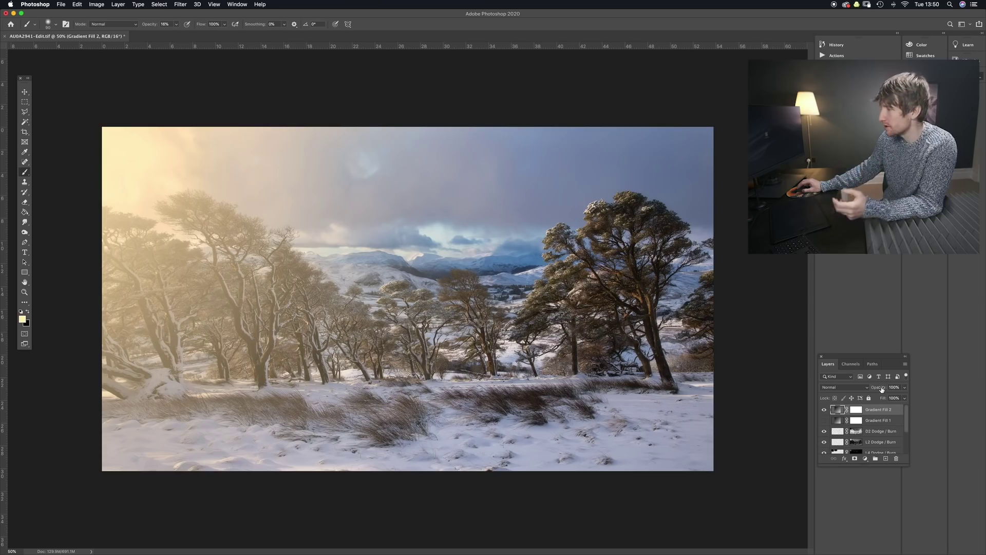
Lower the opacity of the Gradient Fill 2 layer and compare the image with and without it
drag(877, 389, 875, 389)
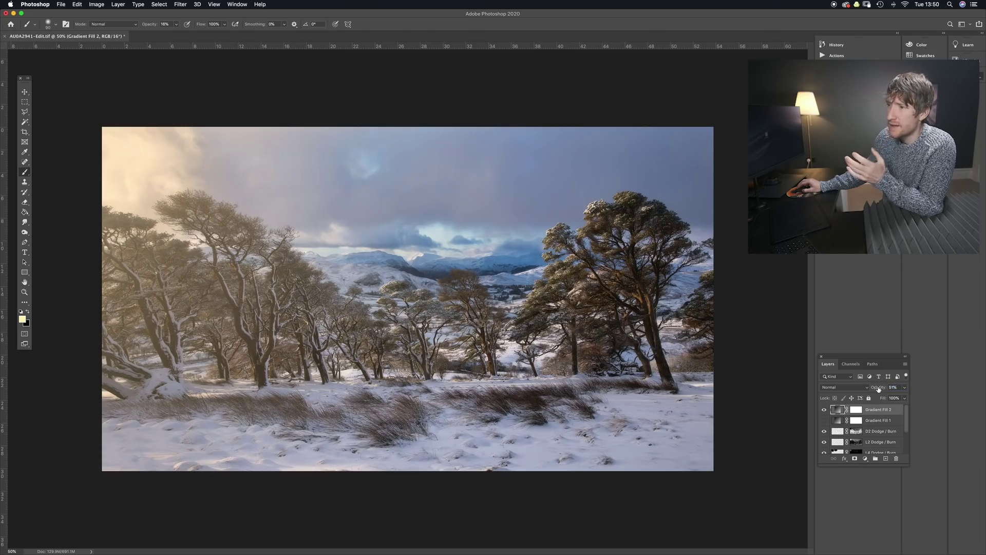
click(823, 411)
click(823, 410)
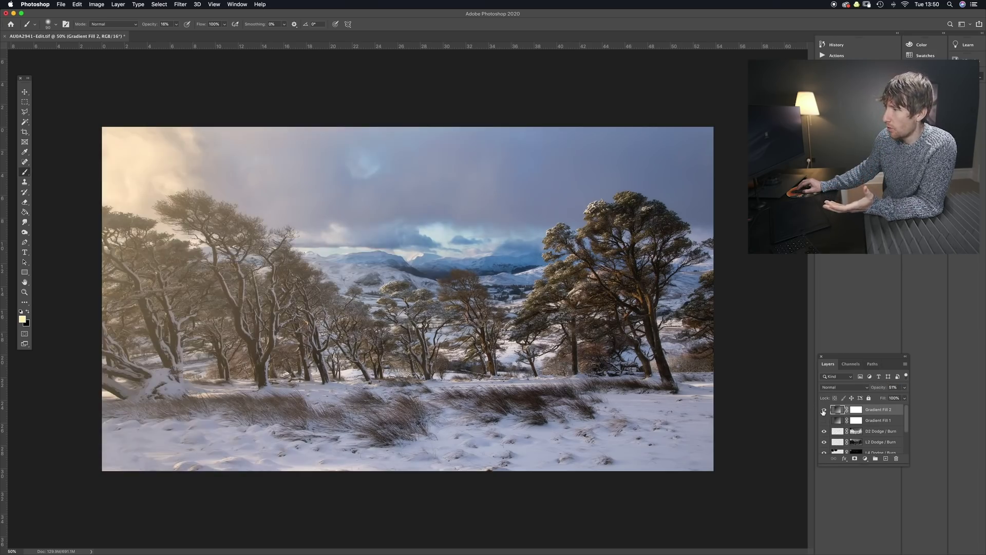
click(823, 411)
click(824, 410)
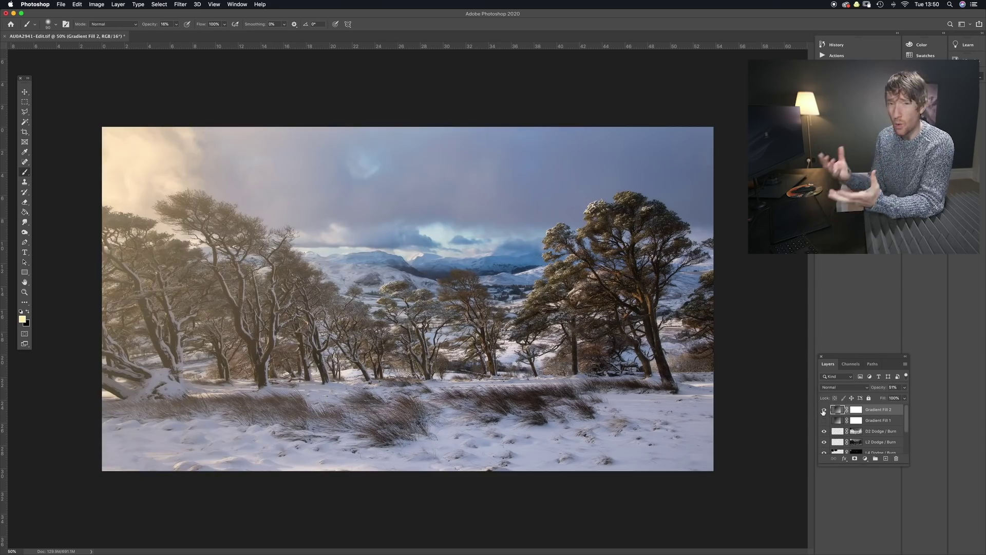